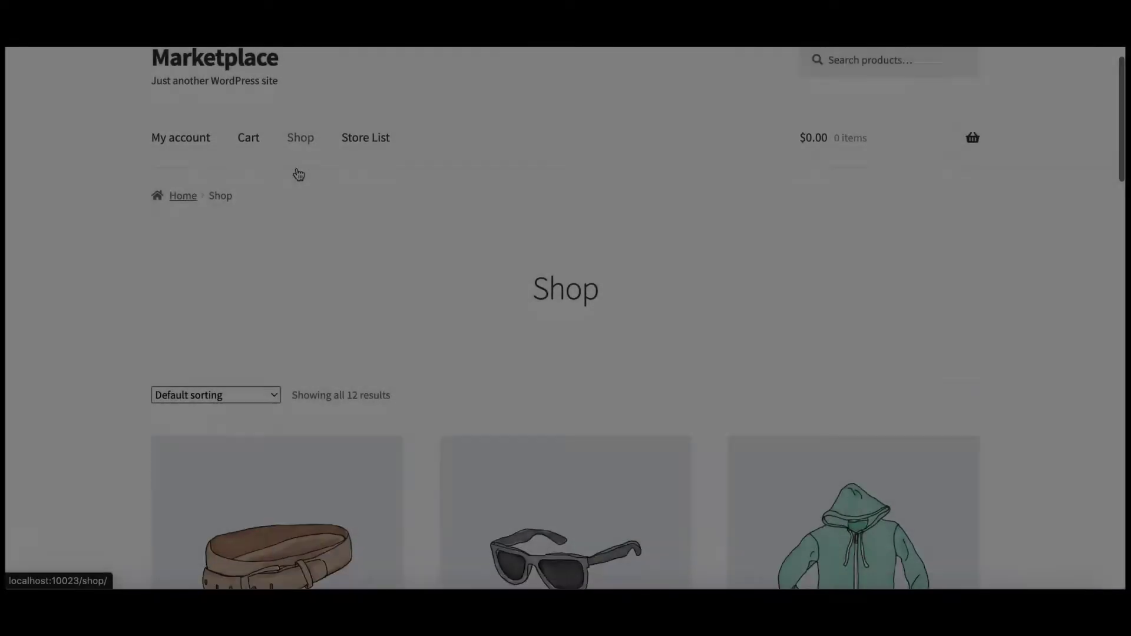
scroll(296, 174, "down", 1)
scroll(296, 174, "down", 2)
scroll(297, 173, "down", 2)
scroll(297, 173, "down", 1)
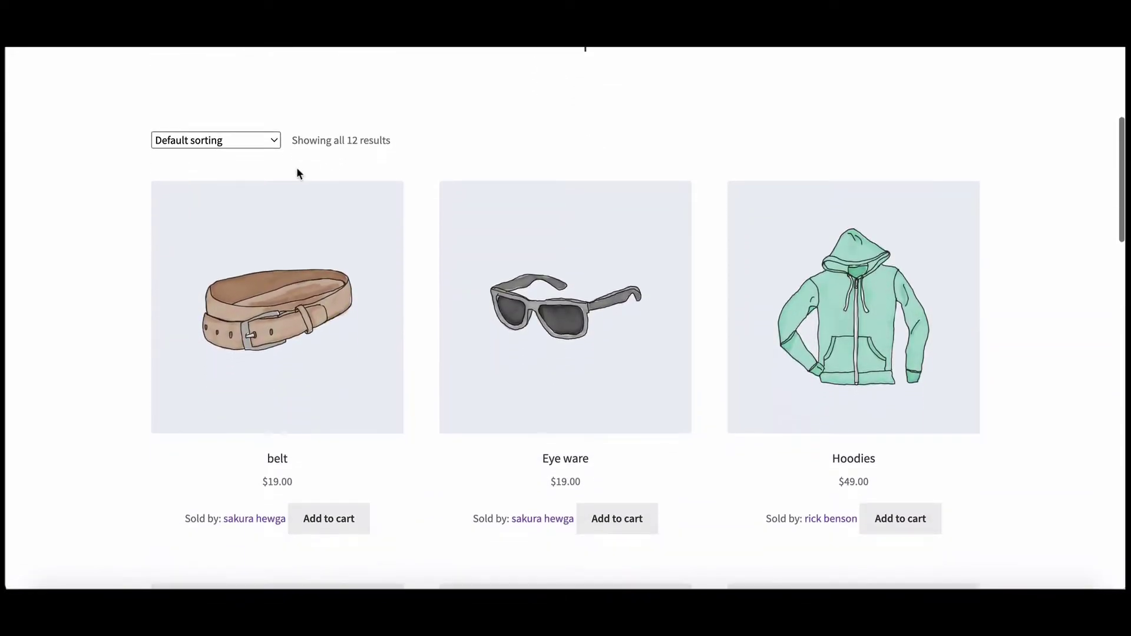
scroll(297, 174, "down", 2)
scroll(299, 175, "down", 1)
scroll(299, 175, "down", 1)
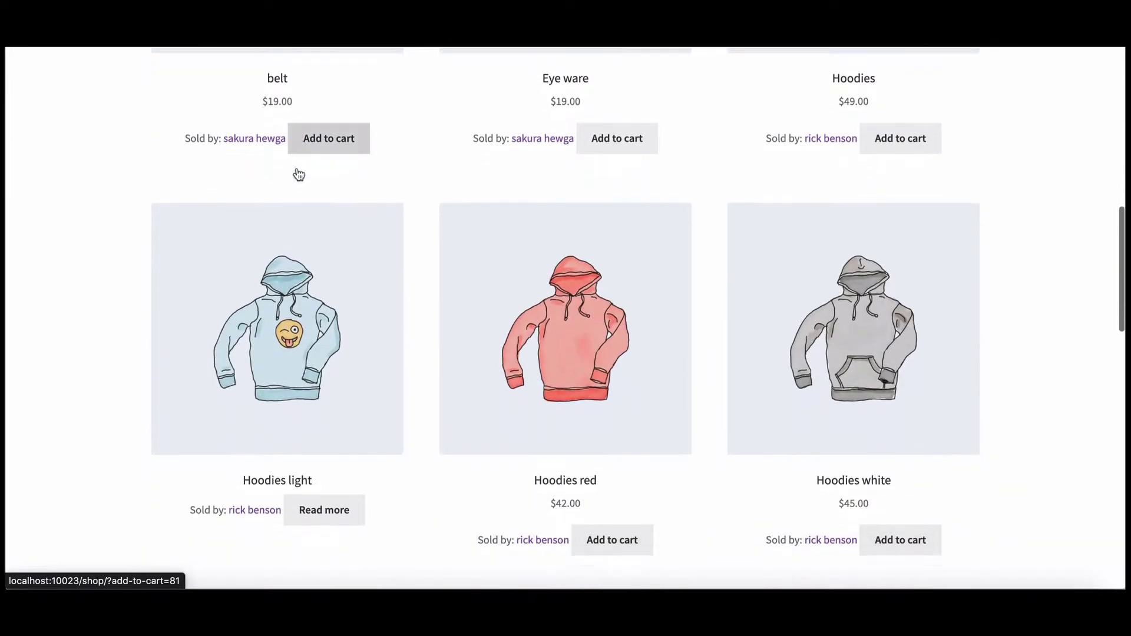
scroll(300, 174, "down", 1)
scroll(299, 173, "down", 1)
scroll(299, 174, "down", 1)
scroll(299, 174, "down", 1)
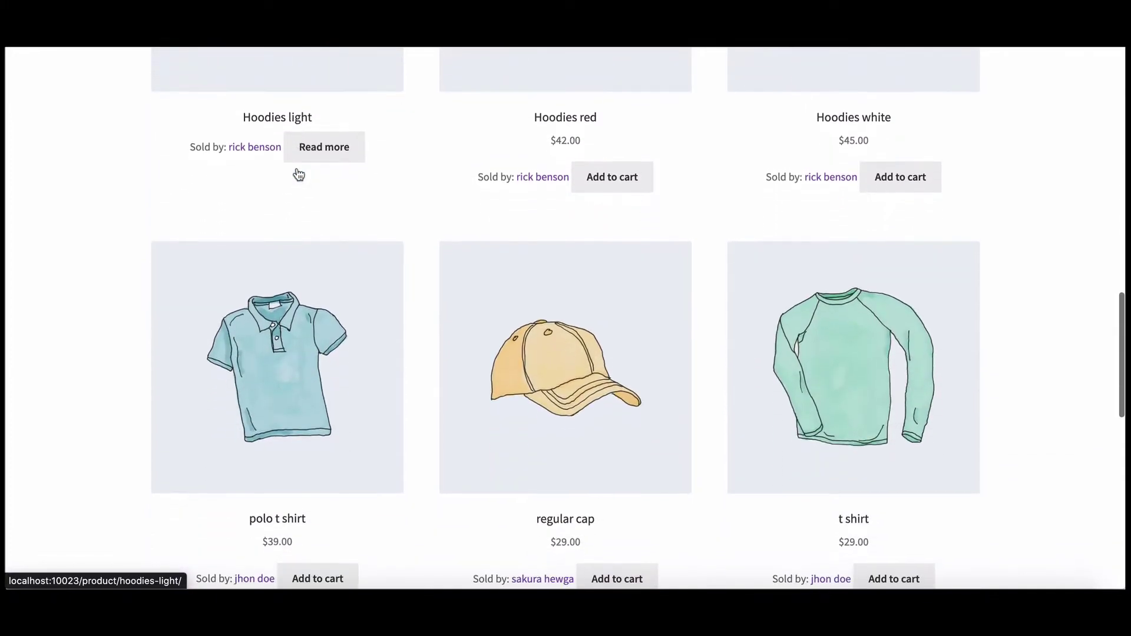
scroll(299, 174, "down", 1)
scroll(299, 174, "down", 1)
scroll(299, 174, "down", 1)
scroll(300, 174, "down", 1)
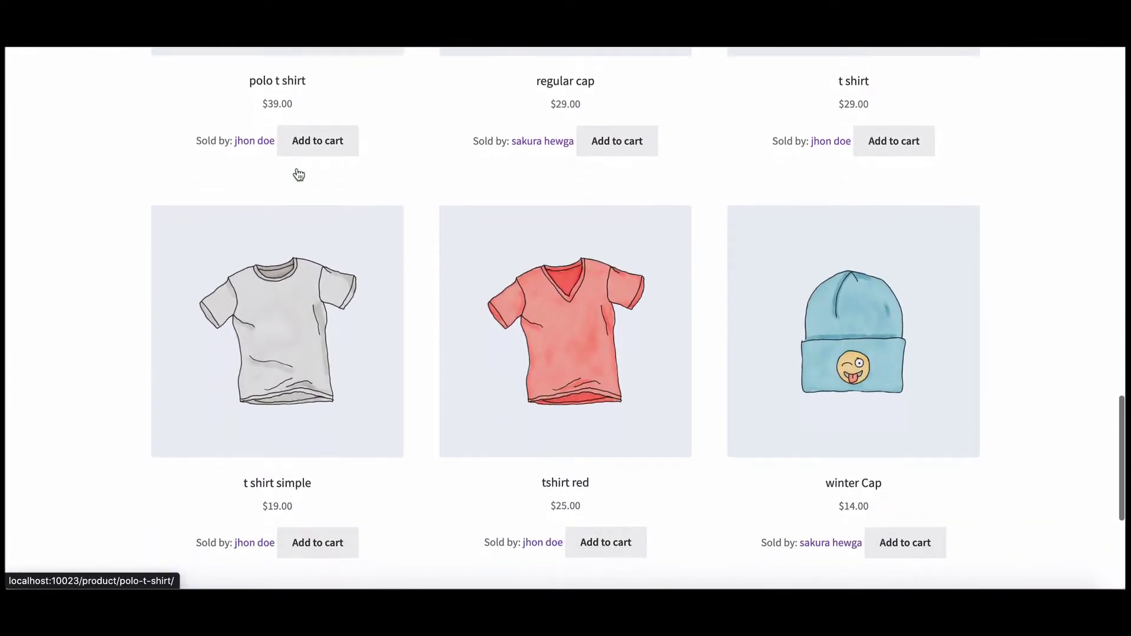
scroll(299, 174, "down", 1)
scroll(299, 174, "down", 1)
scroll(299, 174, "up", 2)
scroll(299, 174, "up", 1)
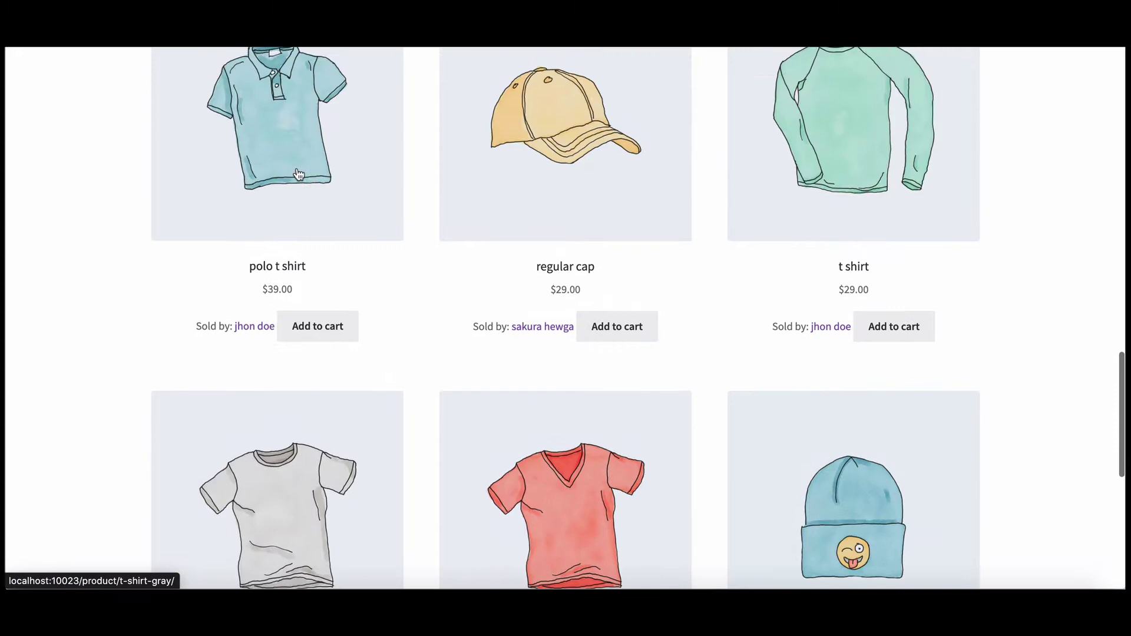
scroll(299, 175, "up", 1)
scroll(300, 174, "up", 1)
scroll(298, 175, "up", 1)
scroll(297, 173, "up", 1)
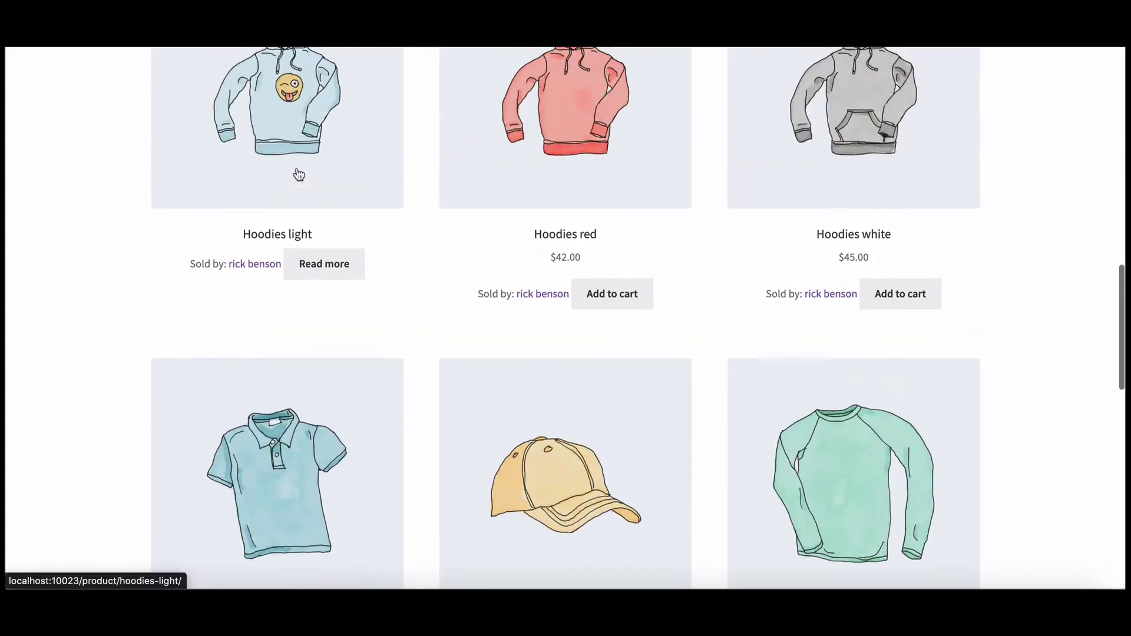
scroll(298, 173, "up", 1)
scroll(298, 174, "up", 1)
scroll(299, 174, "up", 1)
scroll(299, 174, "up", 2)
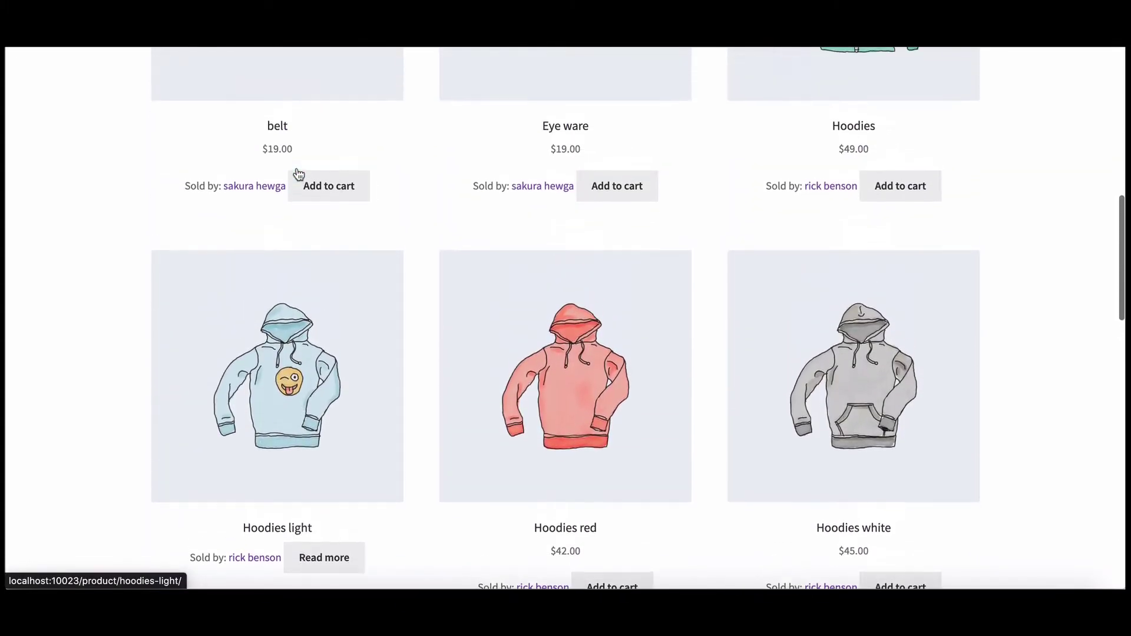
scroll(298, 175, "up", 1)
scroll(297, 174, "up", 1)
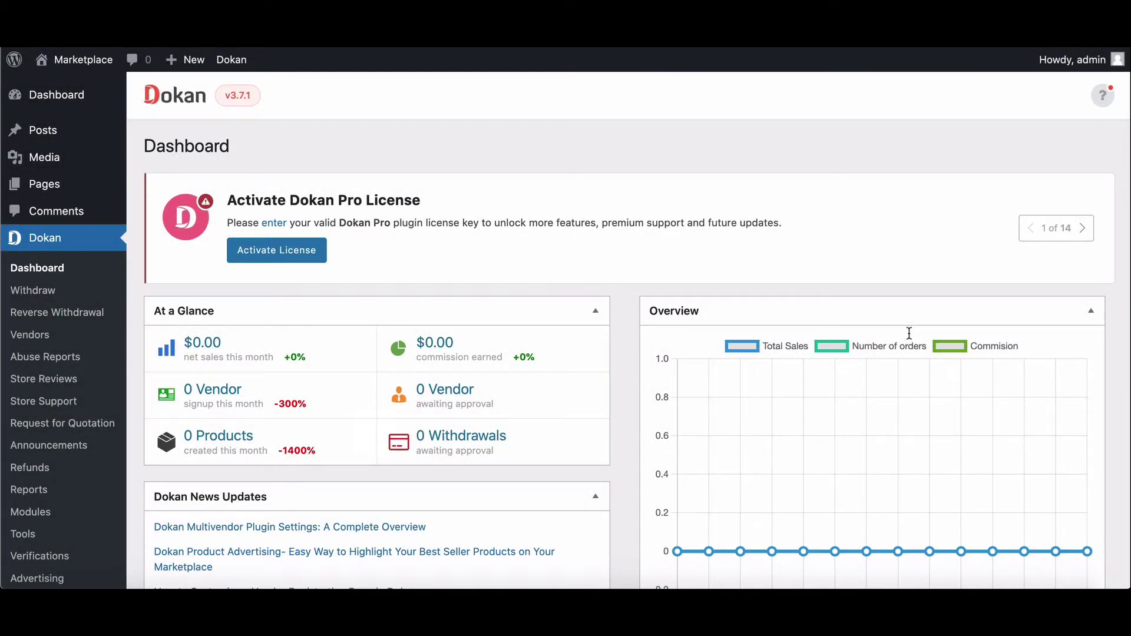
scroll(909, 333, "down", 2)
scroll(909, 333, "down", 2)
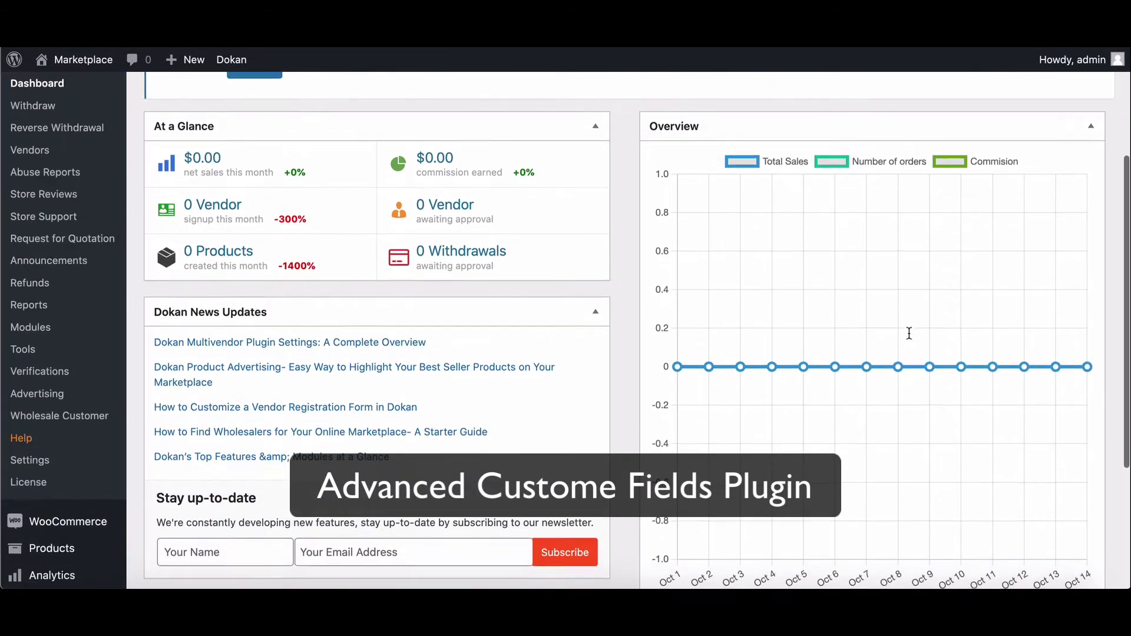
scroll(909, 333, "down", 2)
scroll(909, 333, "down", 1)
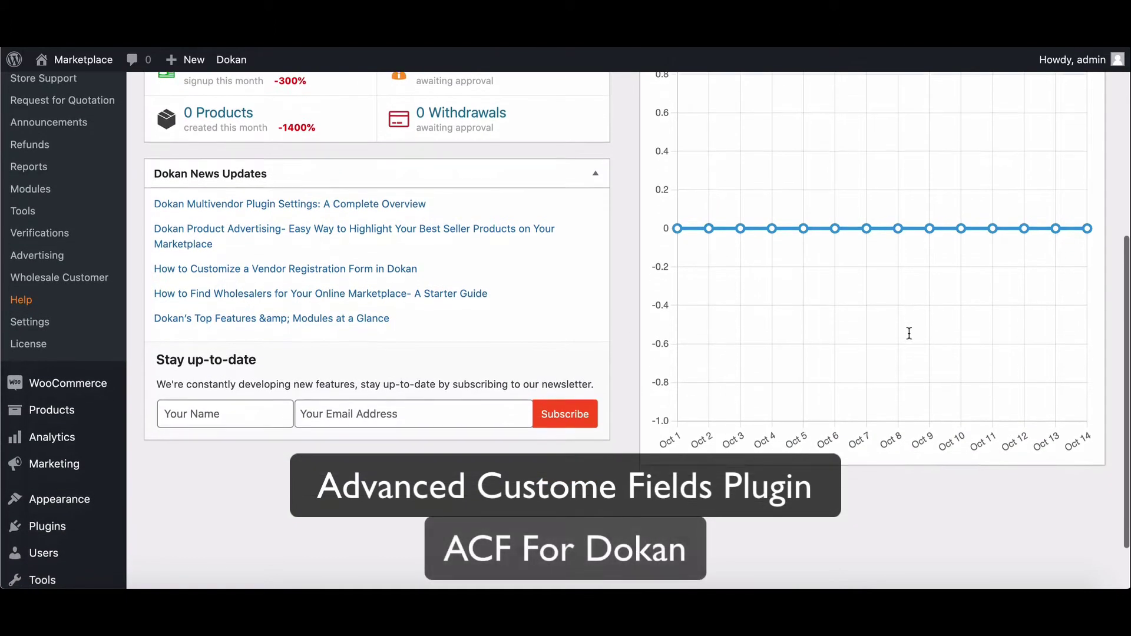
scroll(908, 333, "down", 1)
scroll(910, 333, "down", 1)
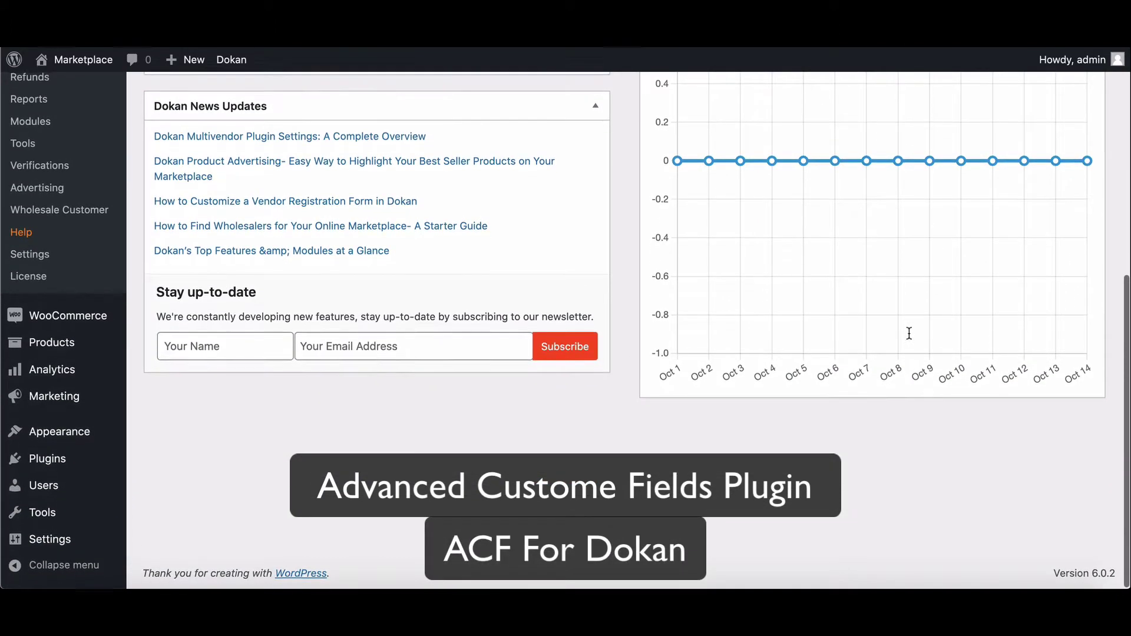
scroll(909, 334, "up", 3)
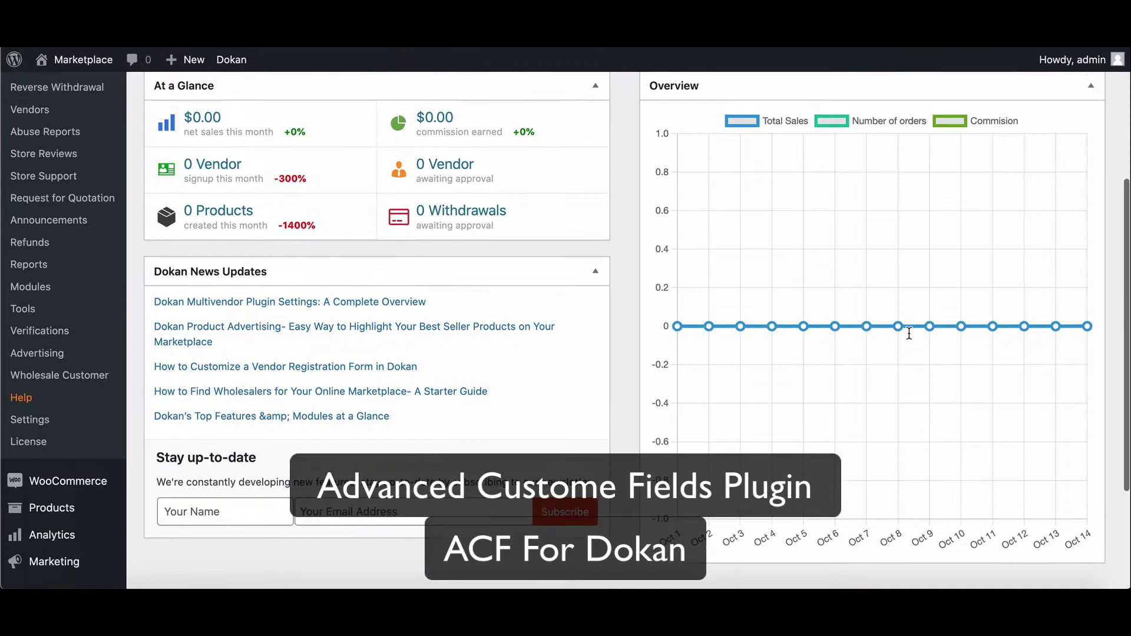
scroll(909, 333, "up", 1)
scroll(909, 333, "up", 1)
scroll(909, 333, "up", 1)
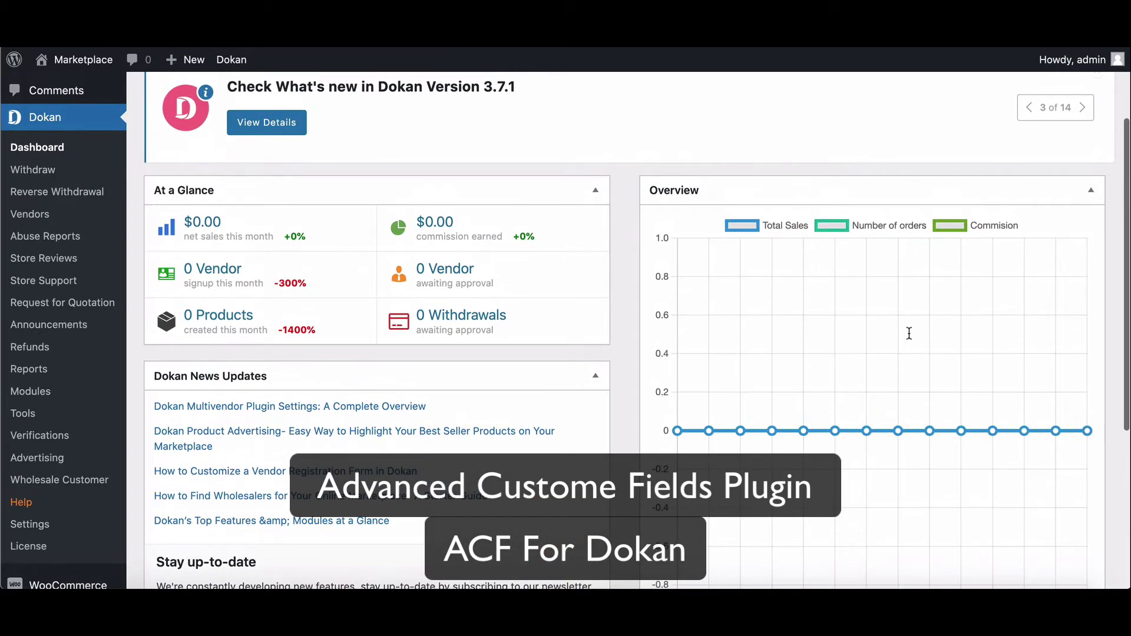
scroll(909, 334, "up", 2)
scroll(909, 334, "up", 1)
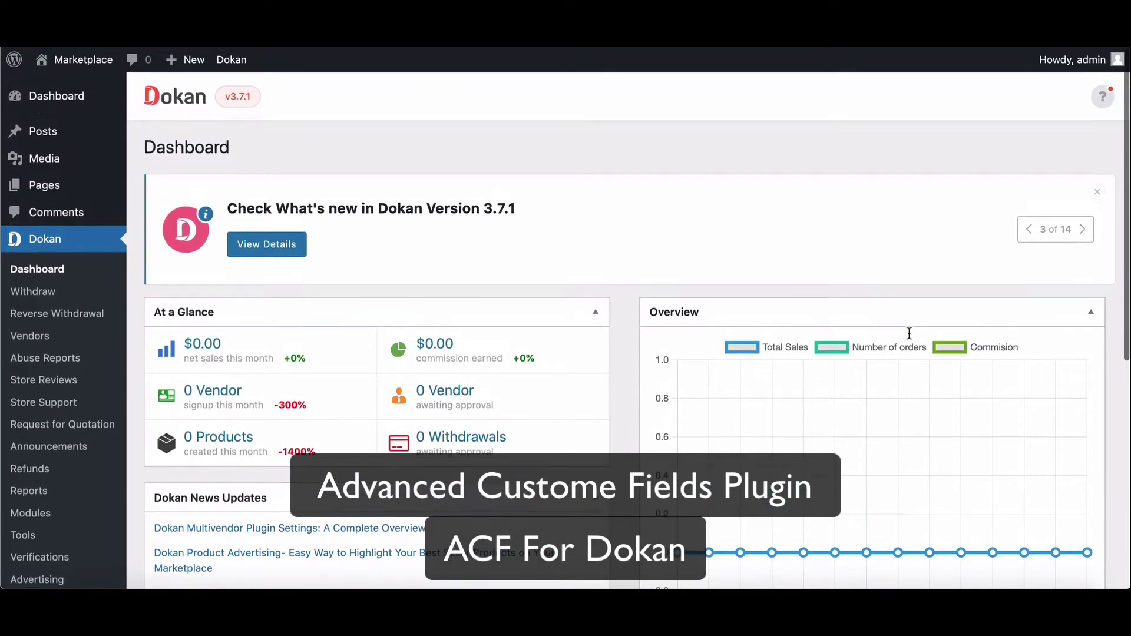
scroll(909, 333, "down", 1)
scroll(910, 334, "down", 1)
scroll(909, 333, "down", 4)
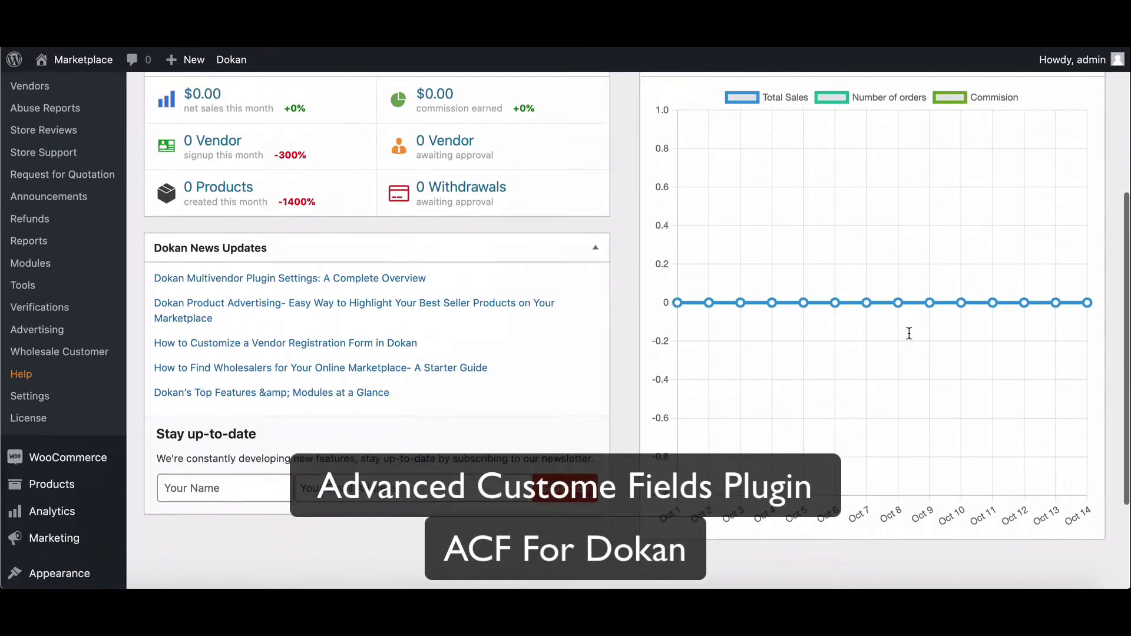
scroll(909, 334, "down", 4)
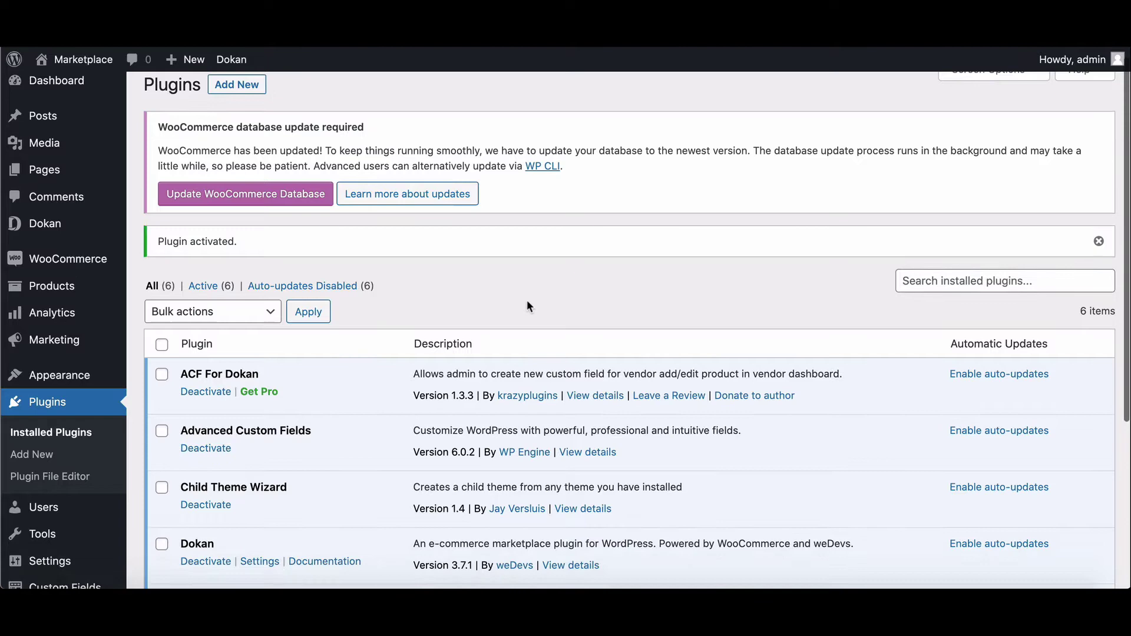
scroll(527, 301, "down", 3)
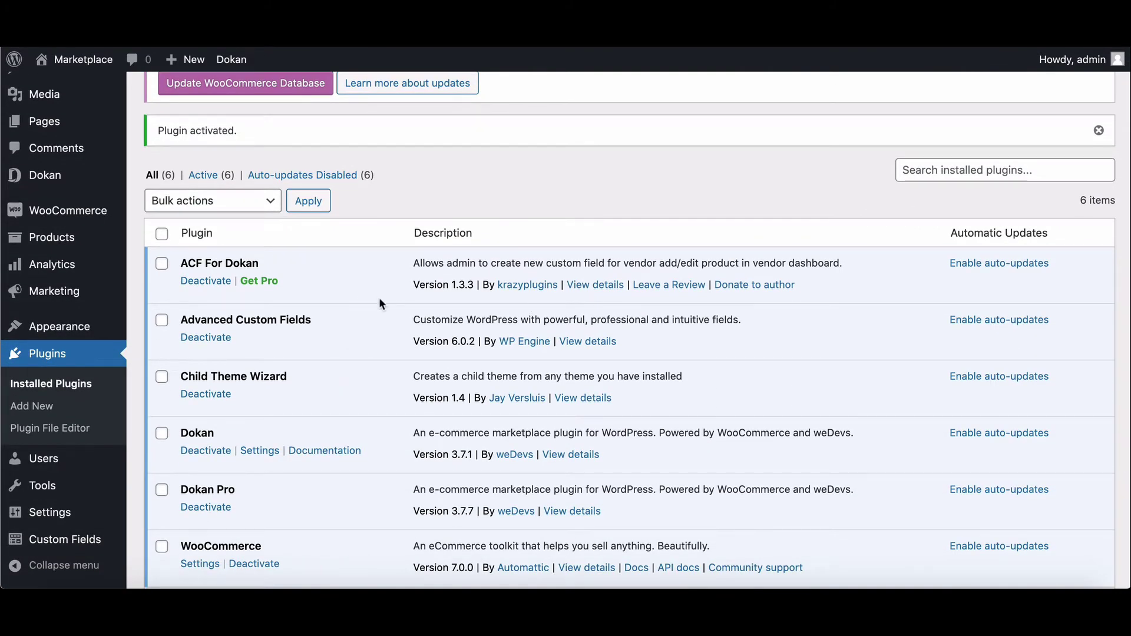
scroll(379, 302, "up", 2)
scroll(380, 301, "down", 3)
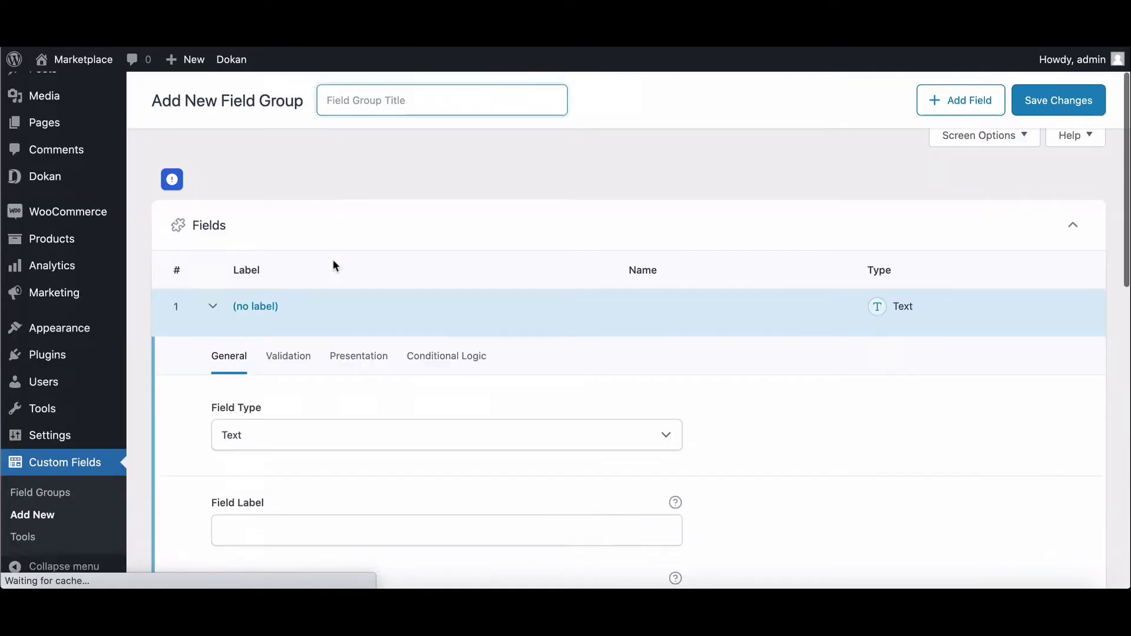
Create and save a 'Brand' field group with a Text field 'Brand', shown for Product posts.
left_click(287, 353)
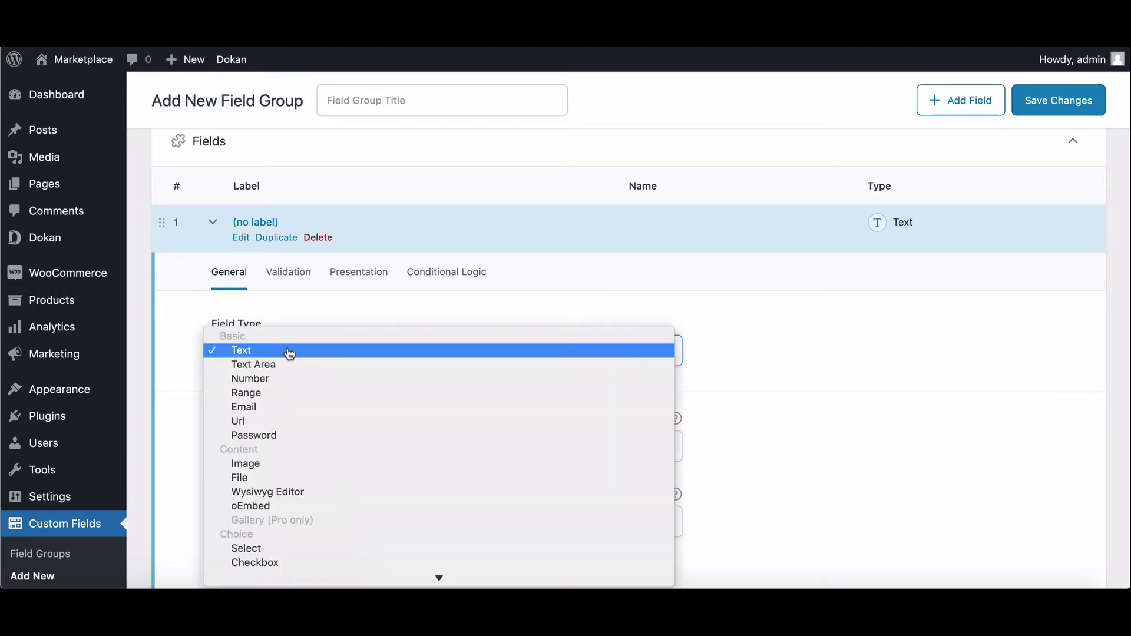
left_click(420, 355)
scroll(419, 388, "down", 2)
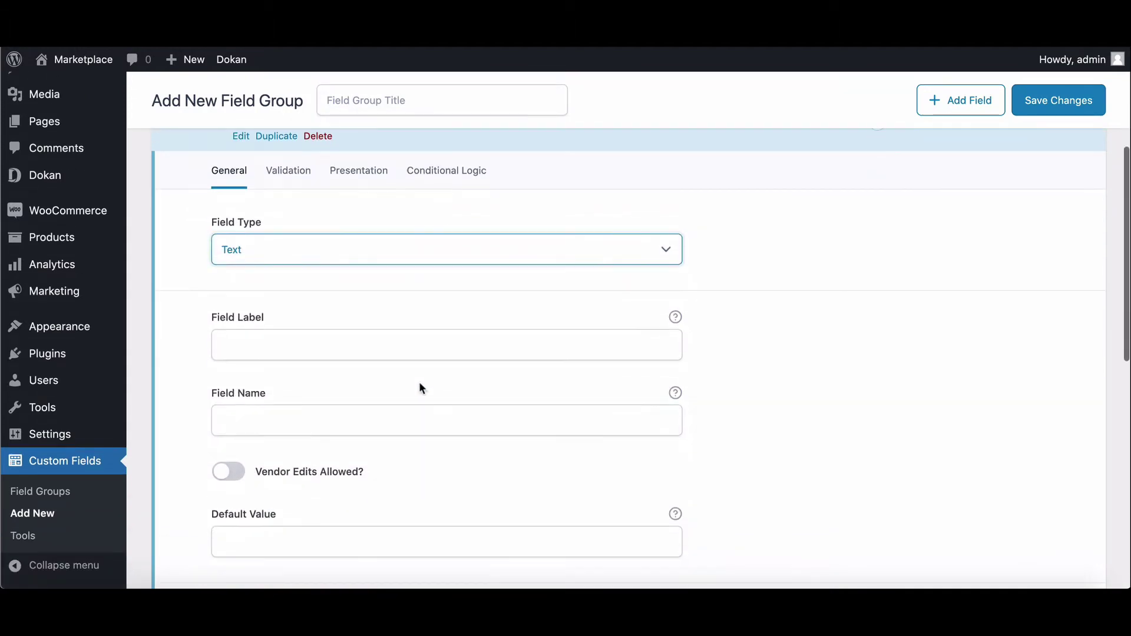
left_click(374, 345)
type("Brand")
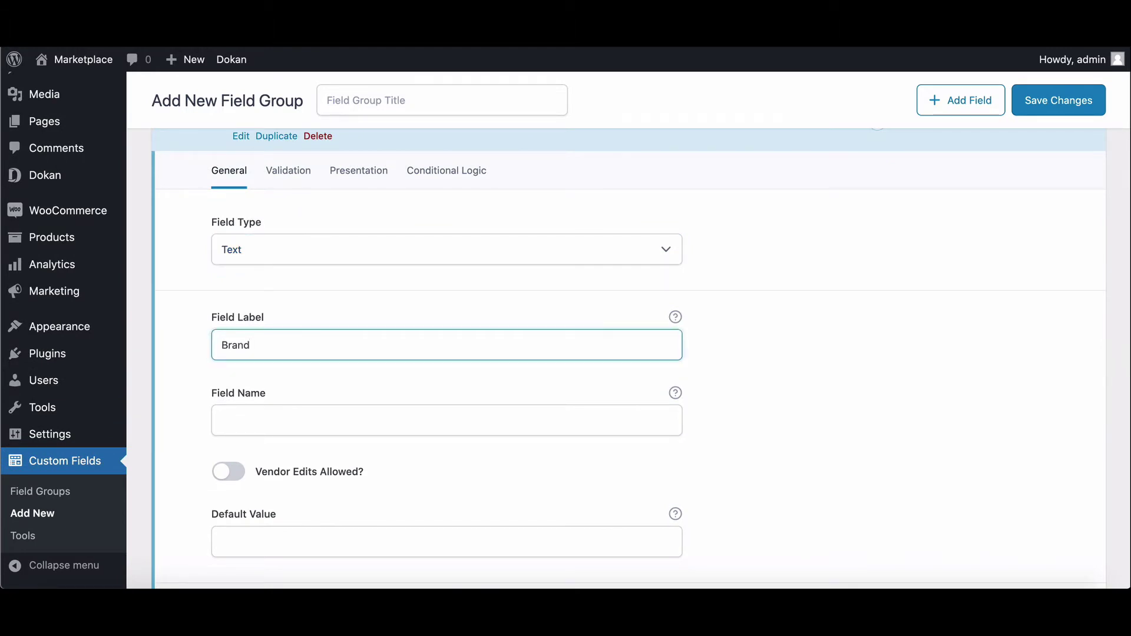
scroll(619, 354, "down", 2)
key("Tab")
scroll(355, 446, "up", 2)
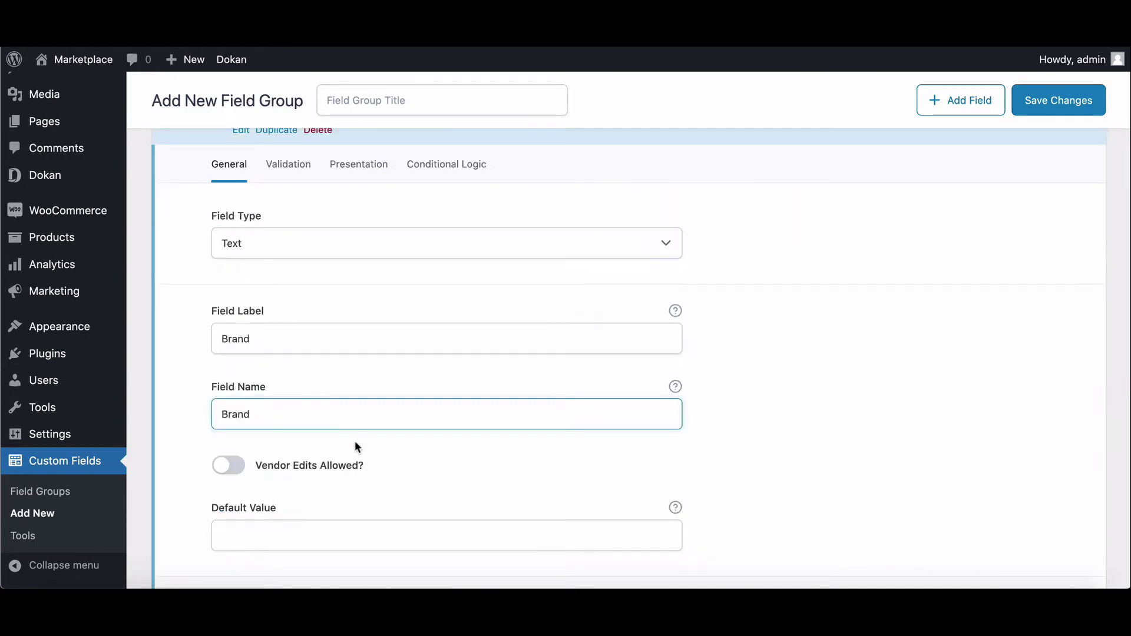
scroll(407, 467, "down", 1)
scroll(406, 467, "down", 2)
scroll(407, 467, "down", 2)
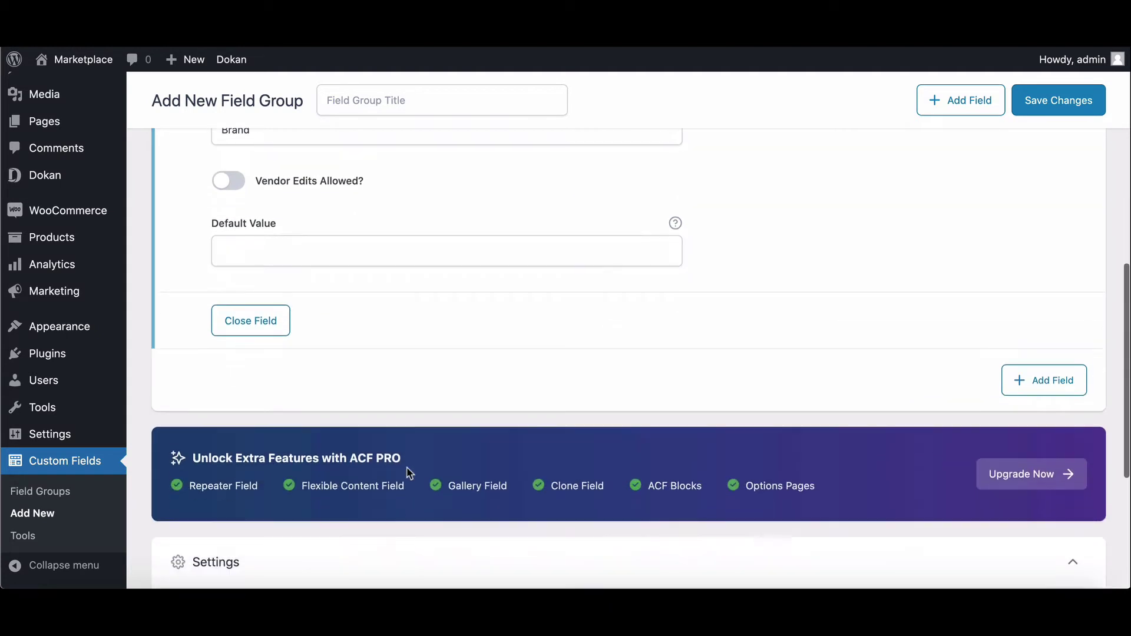
scroll(407, 467, "down", 2)
scroll(406, 474, "down", 2)
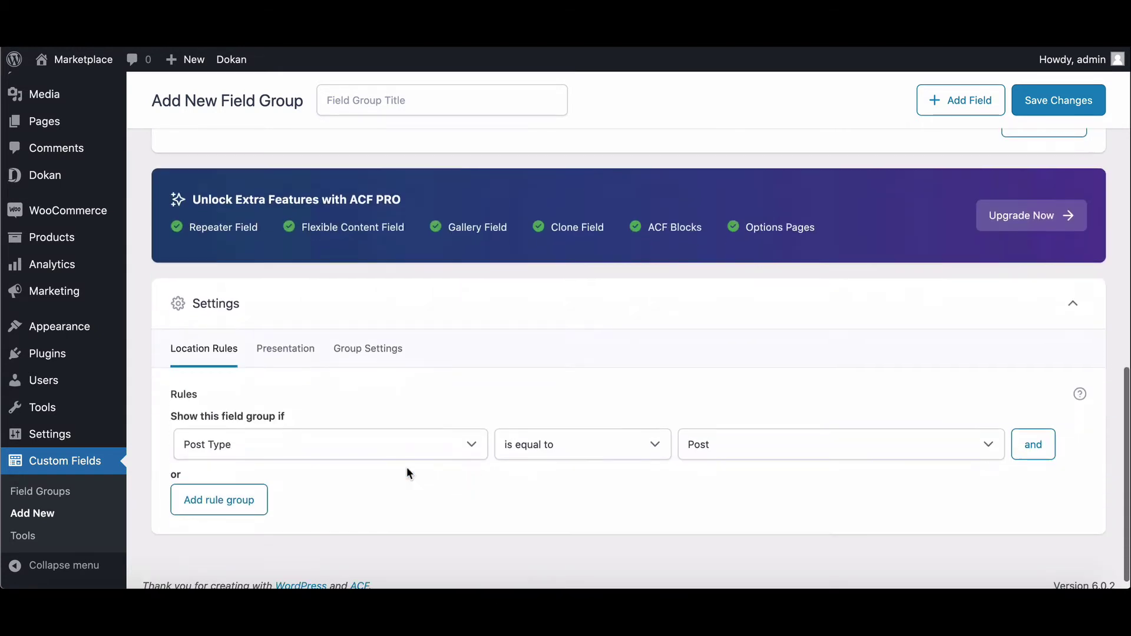
left_click(915, 445)
left_click(820, 473)
scroll(602, 489, "up", 1)
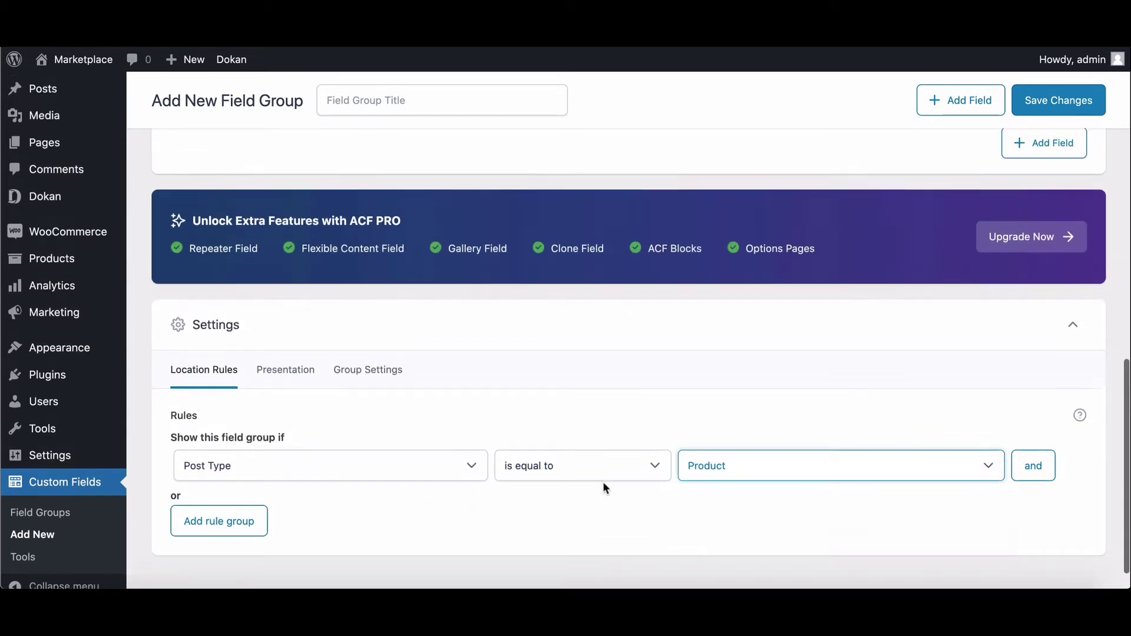
scroll(603, 488, "down", 1)
scroll(603, 482, "up", 2)
scroll(603, 481, "up", 1)
left_click(1048, 100)
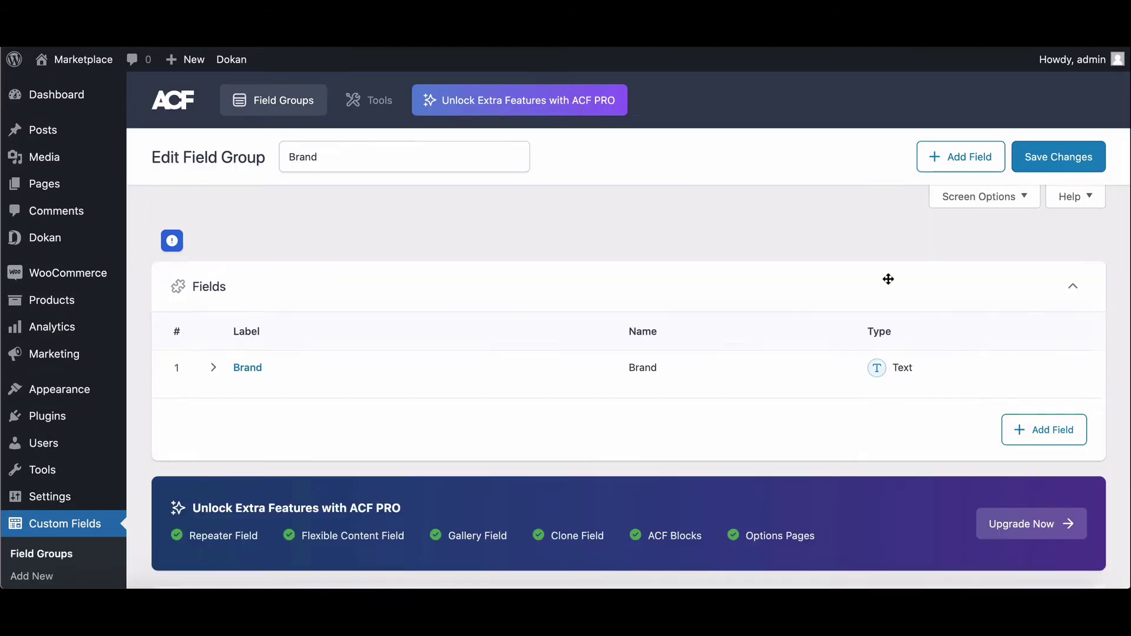
mouse_move(51, 259)
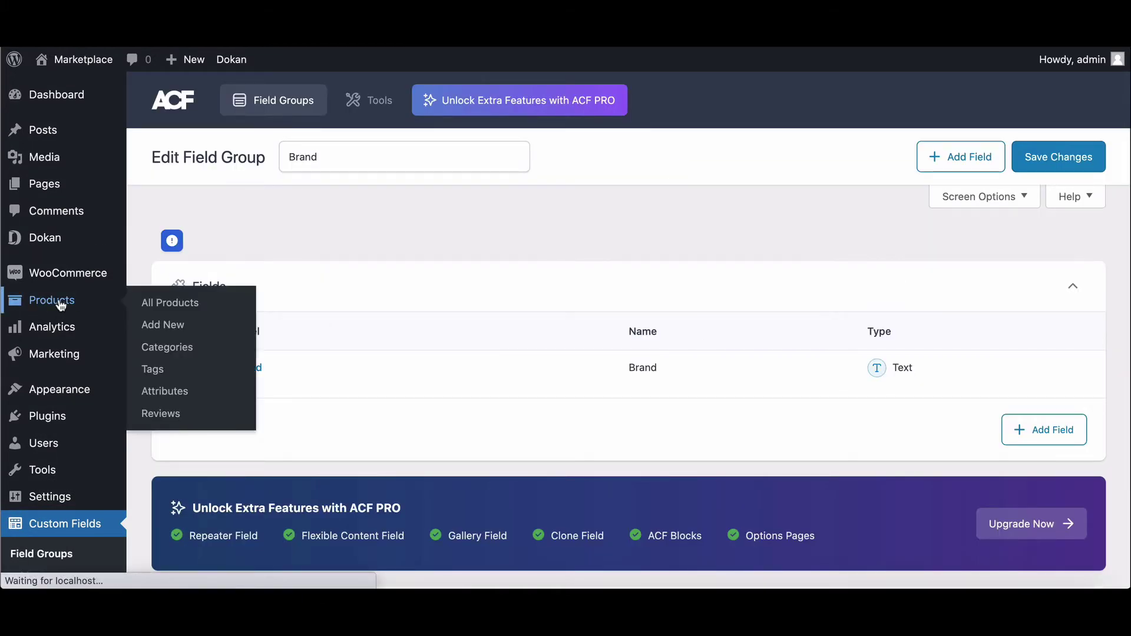
scroll(837, 248, "down", 5)
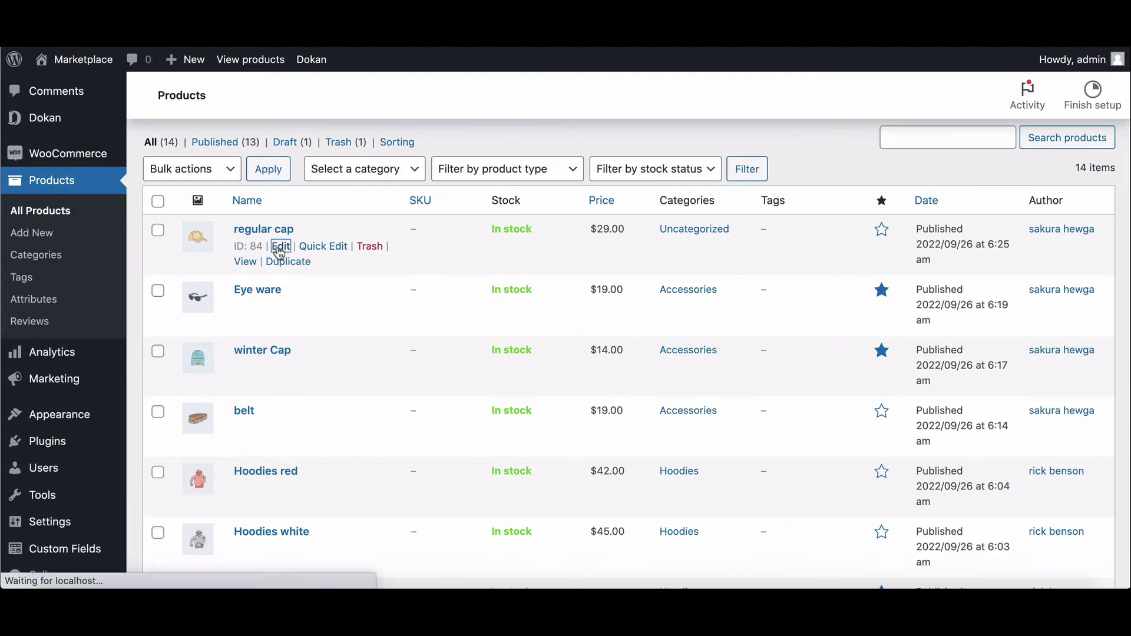
scroll(318, 248, "down", 5)
scroll(318, 247, "down", 4)
scroll(318, 248, "down", 1)
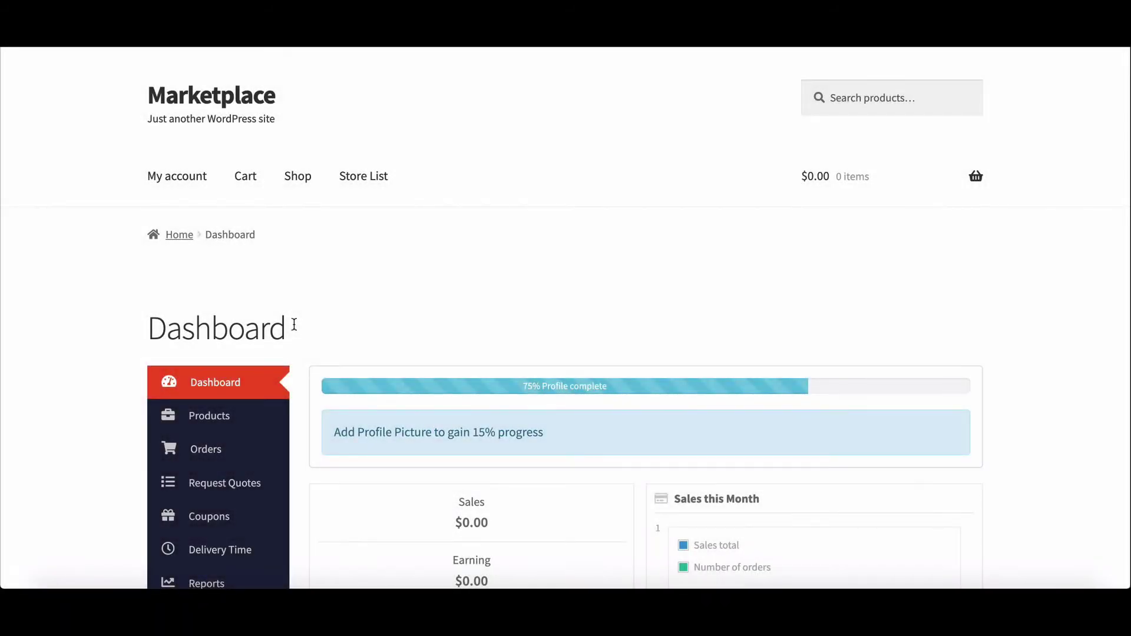
scroll(294, 326, "down", 2)
scroll(500, 407, "down", 5)
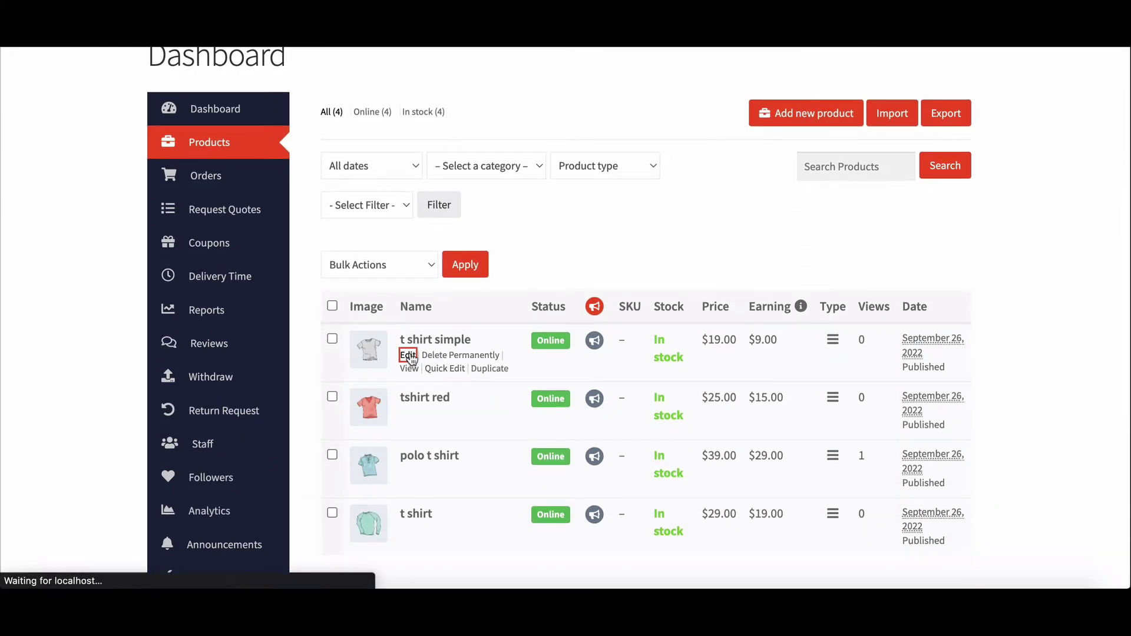
scroll(531, 292, "down", 2)
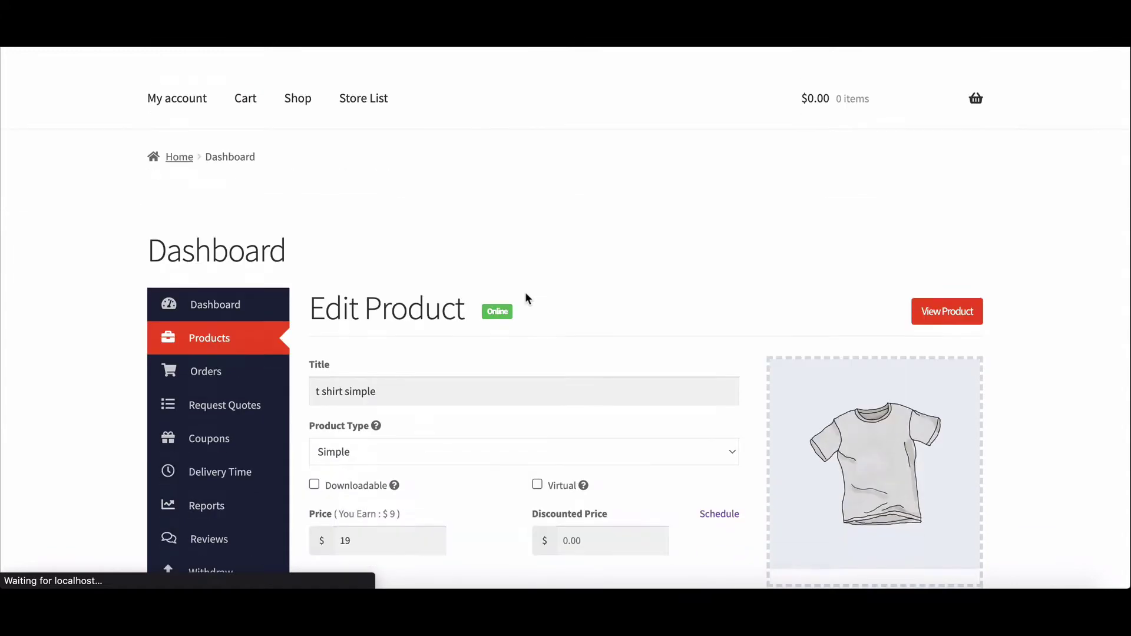
scroll(525, 292, "down", 2)
scroll(525, 293, "down", 2)
scroll(525, 293, "down", 2)
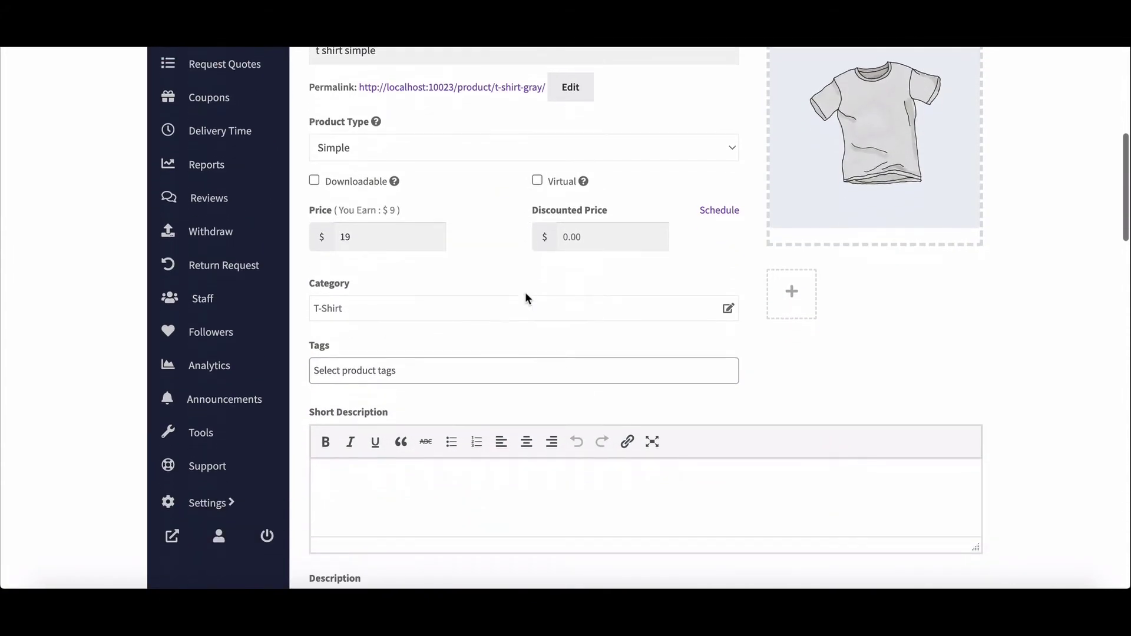
scroll(525, 293, "down", 3)
scroll(525, 292, "down", 3)
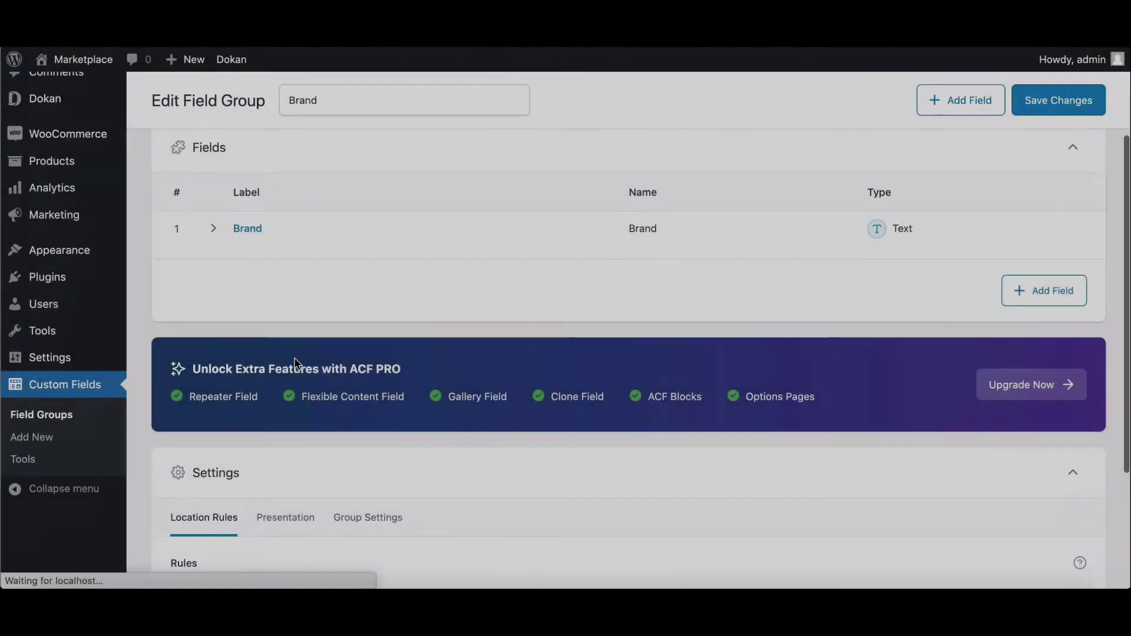
scroll(272, 323, "down", 1)
Expand the Brand field's settings and save the field group with vendor edits allowed.
left_click(237, 210)
scroll(318, 269, "down", 2)
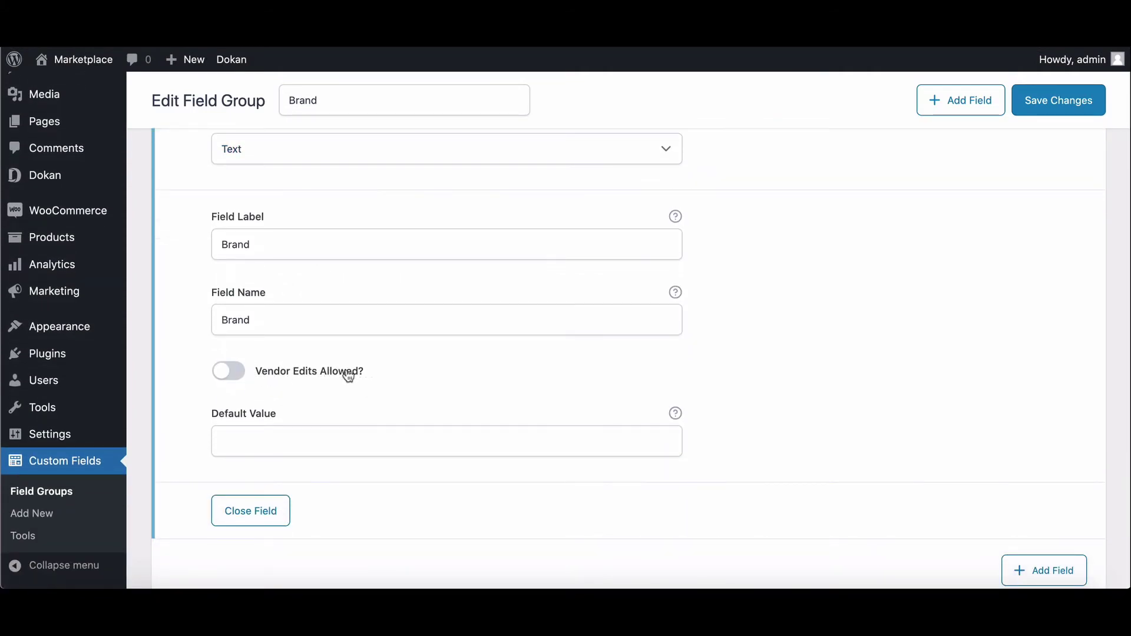
left_click(1059, 103)
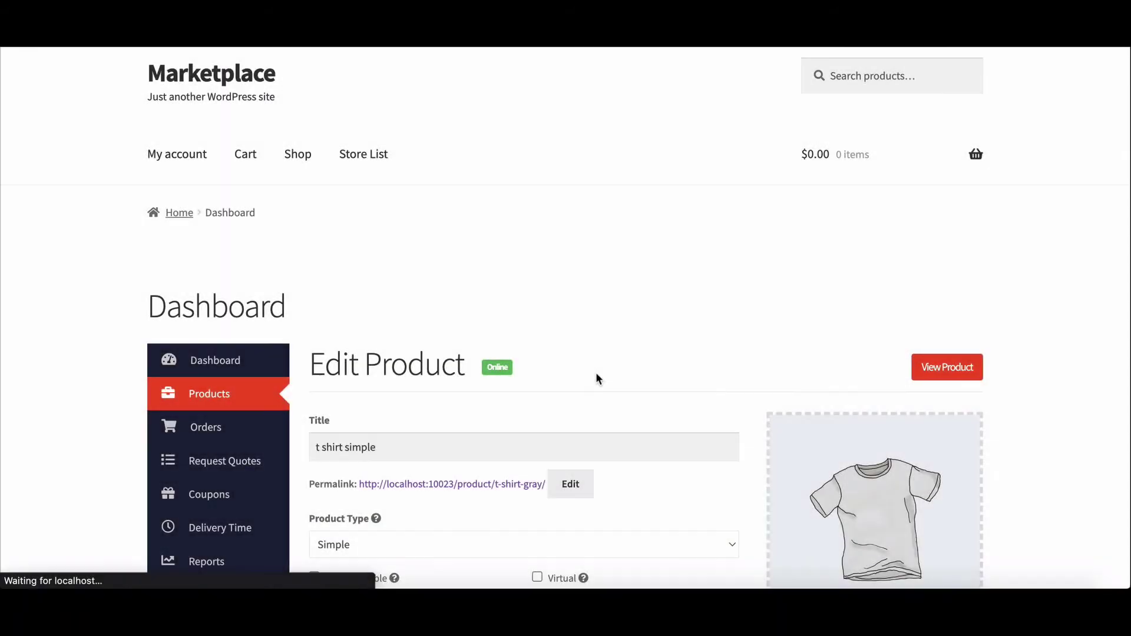
scroll(595, 378, "down", 1)
scroll(596, 379, "down", 2)
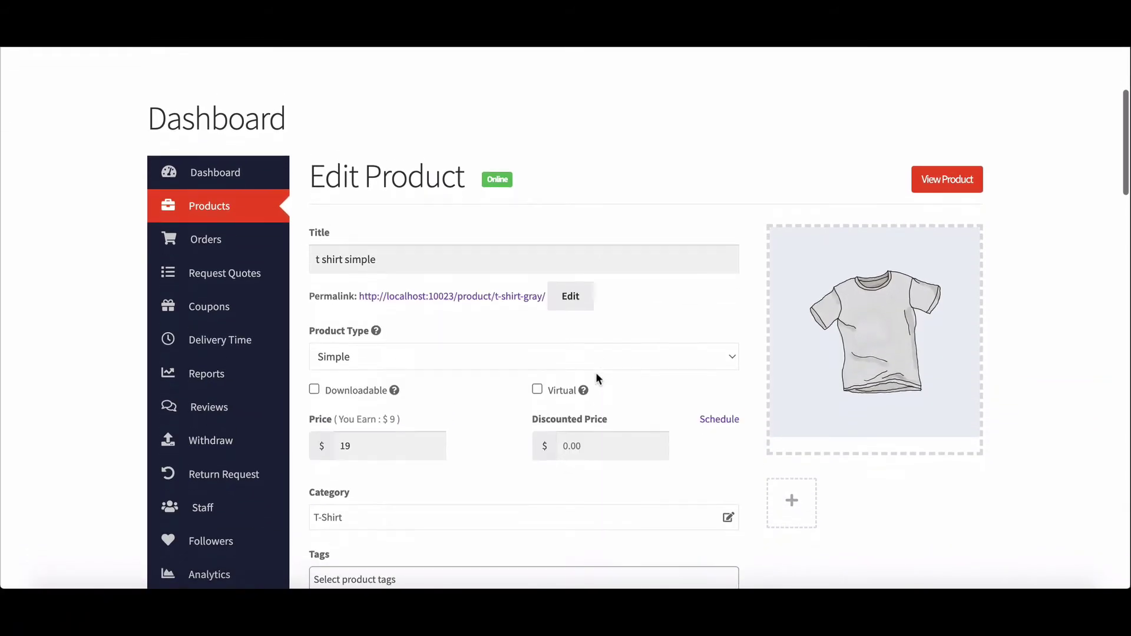
scroll(595, 379, "down", 2)
scroll(595, 379, "down", 2)
Enter 'PUMA' in the t shirt simple product's Brand field.
left_click(405, 428)
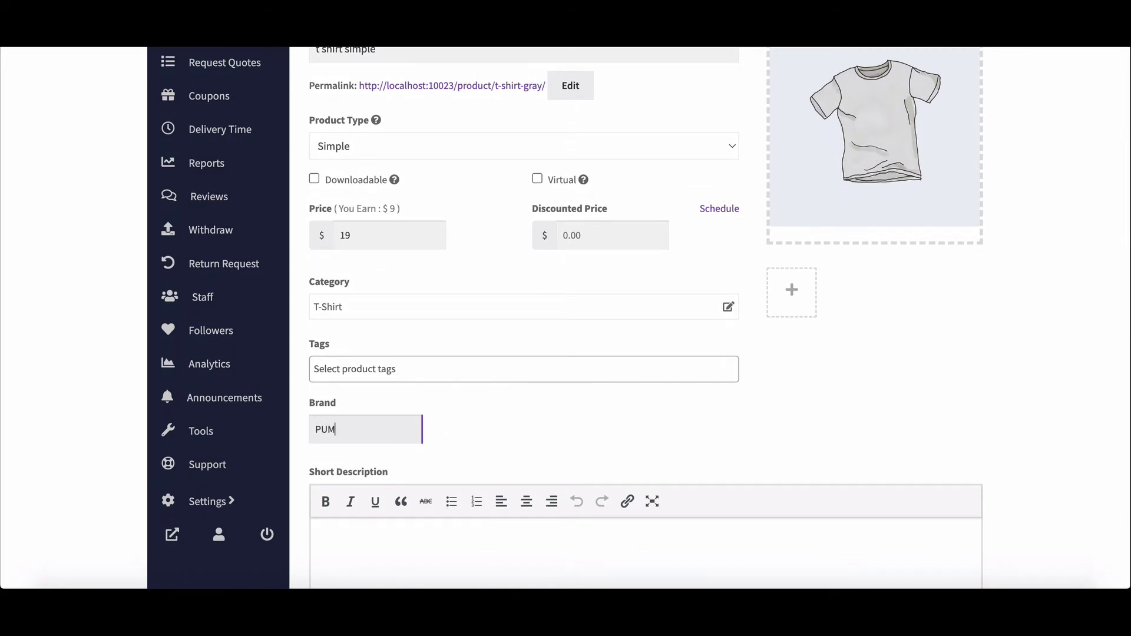
scroll(515, 431, "down", 5)
scroll(516, 430, "down", 10)
scroll(516, 430, "down", 10)
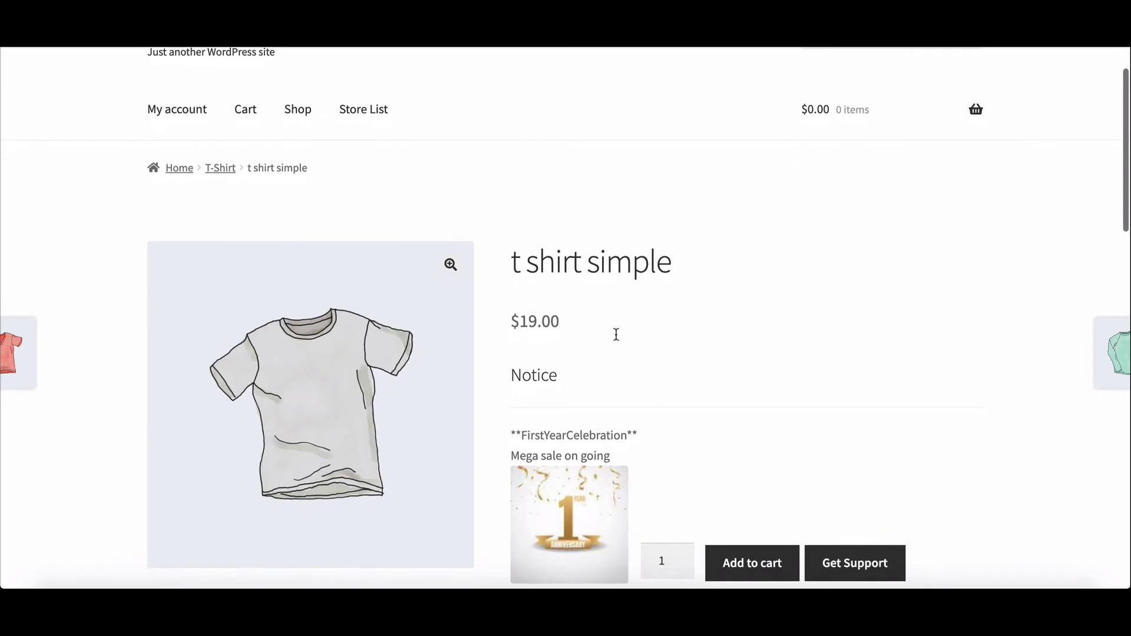
scroll(615, 334, "down", 2)
scroll(616, 334, "down", 2)
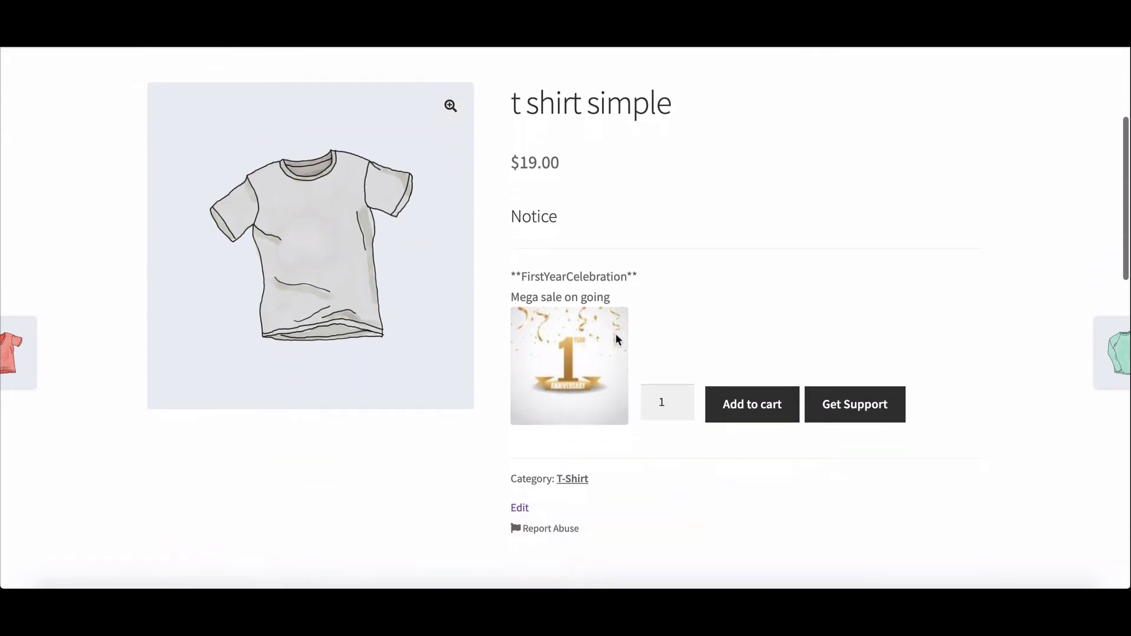
scroll(616, 334, "down", 1)
scroll(615, 333, "up", 1)
scroll(615, 334, "down", 1)
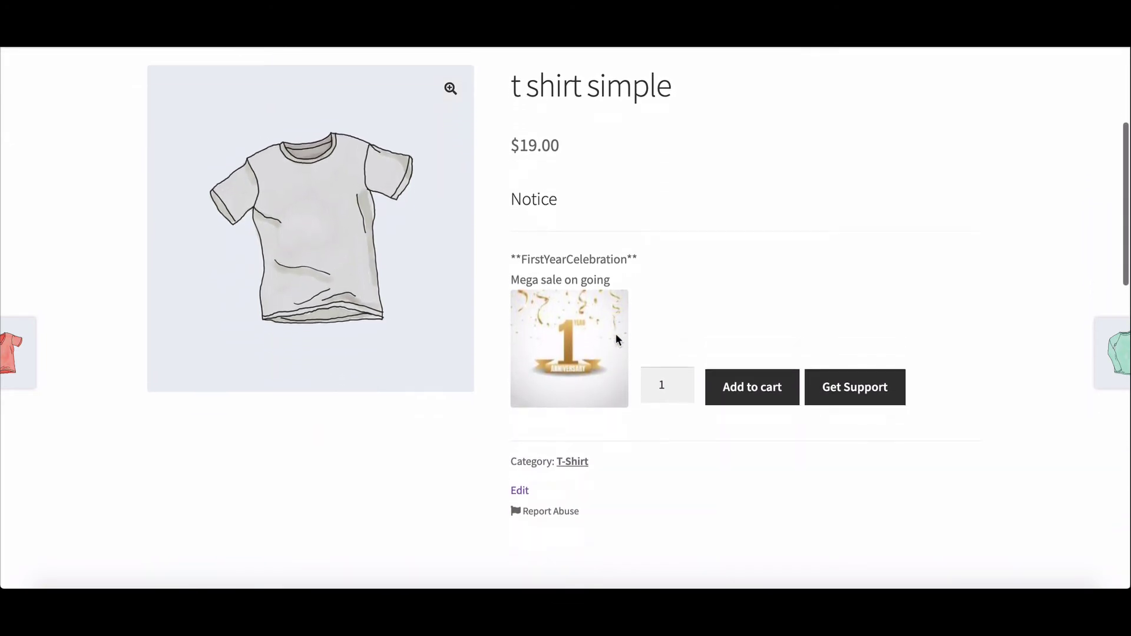
scroll(615, 340, "down", 3)
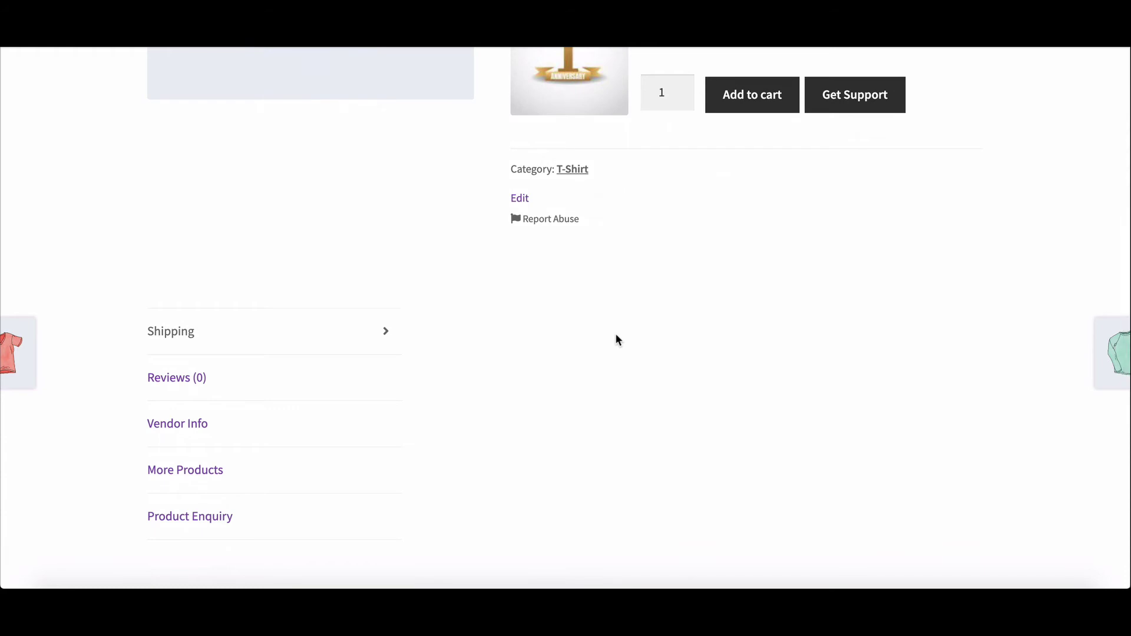
scroll(615, 337, "up", 1)
scroll(616, 336, "up", 2)
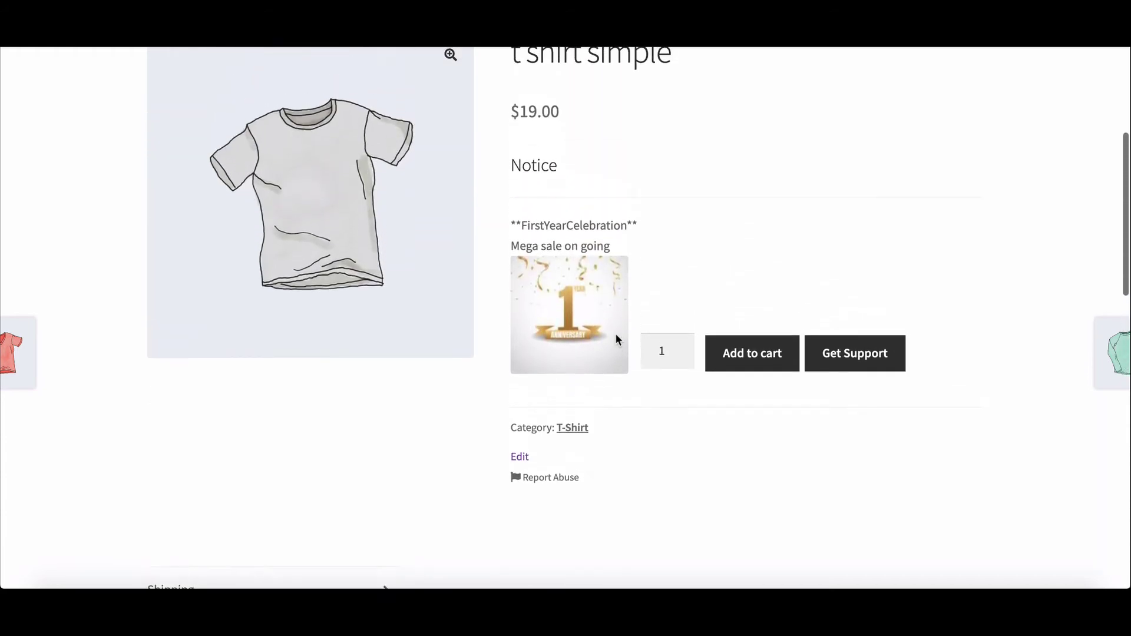
scroll(616, 333, "up", 1)
scroll(616, 333, "up", 1)
scroll(615, 333, "up", 2)
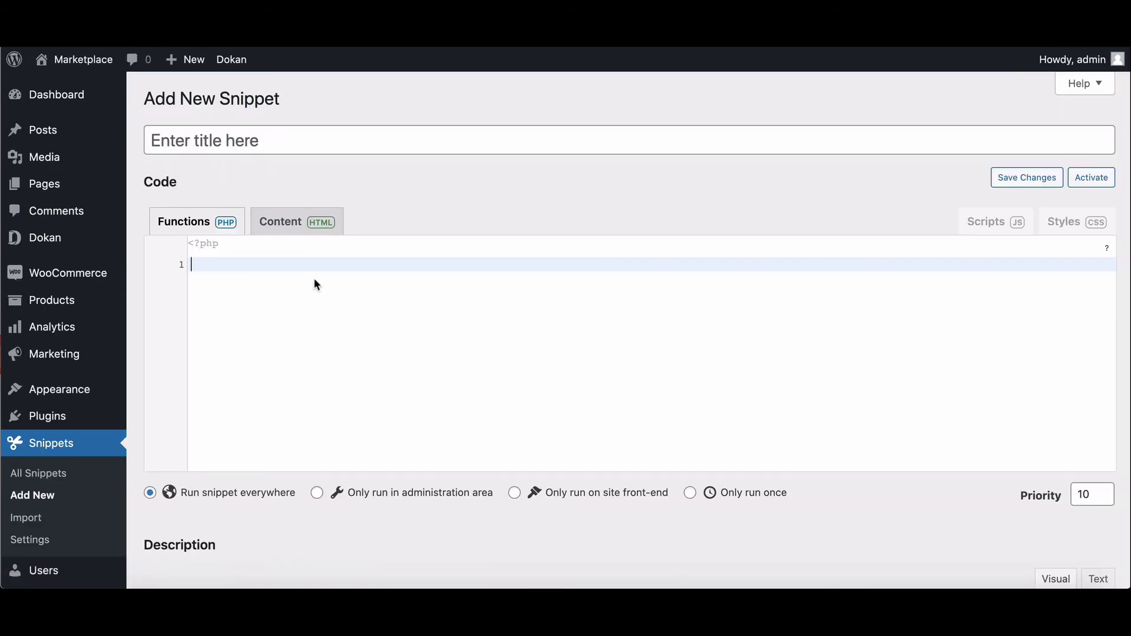
Paste the show_custom_data Brand-display code into a new snippet and save it.
right_click(313, 277)
left_click(361, 379)
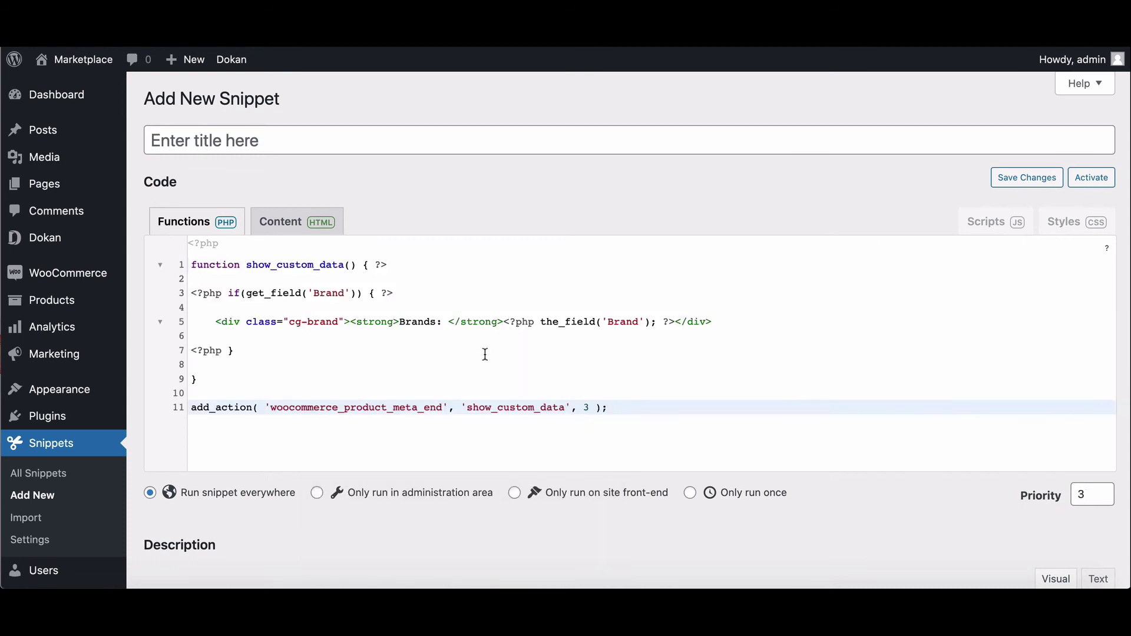
left_click(1015, 220)
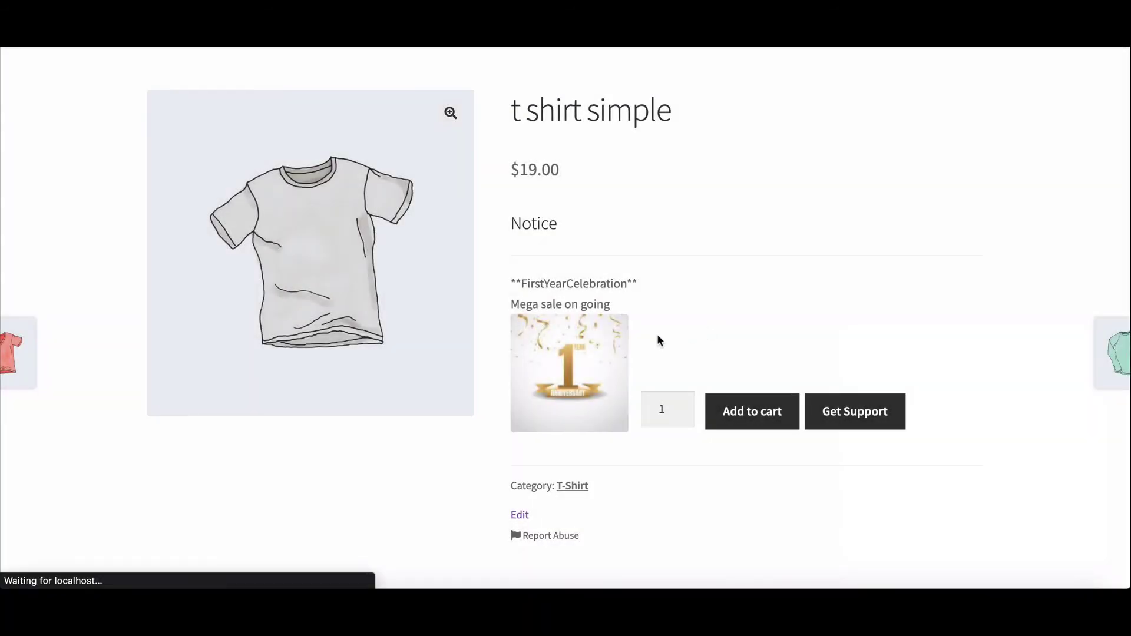
scroll(656, 340, "down", 1)
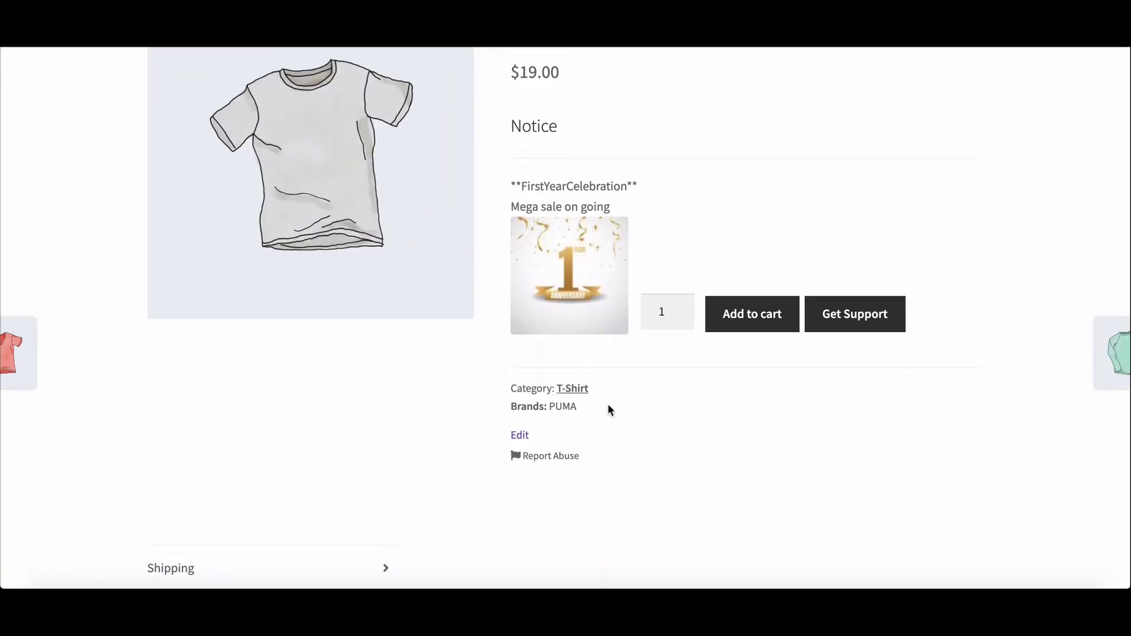
Highlight the 'Brands: PUMA' line on the t shirt simple product page.
left_click_drag(609, 409, 515, 402)
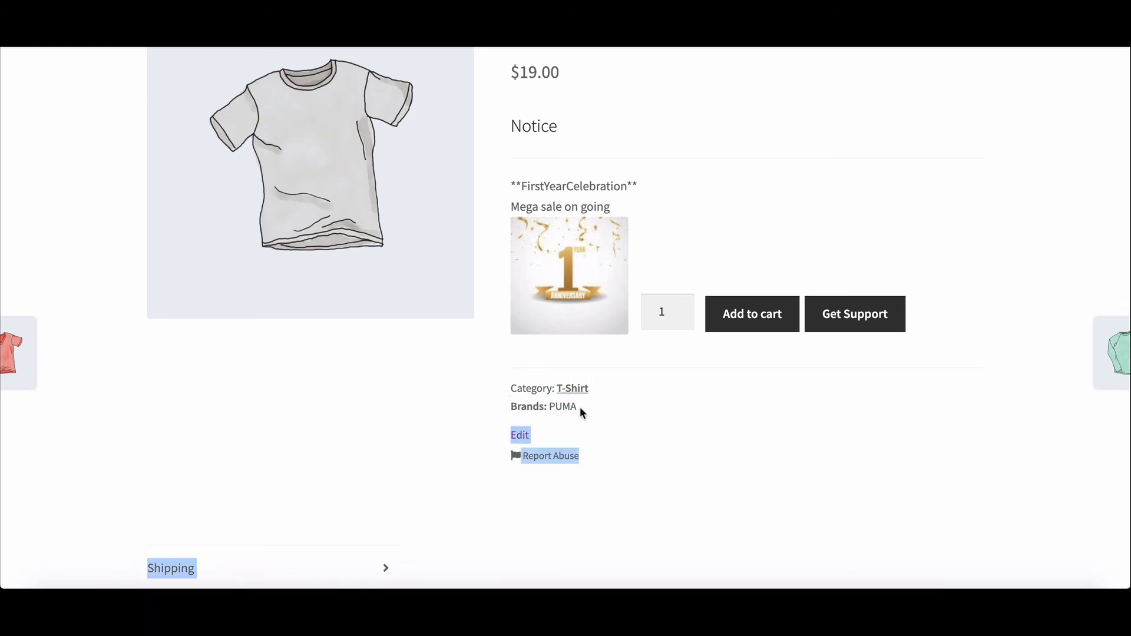
scroll(618, 411, "up", 3)
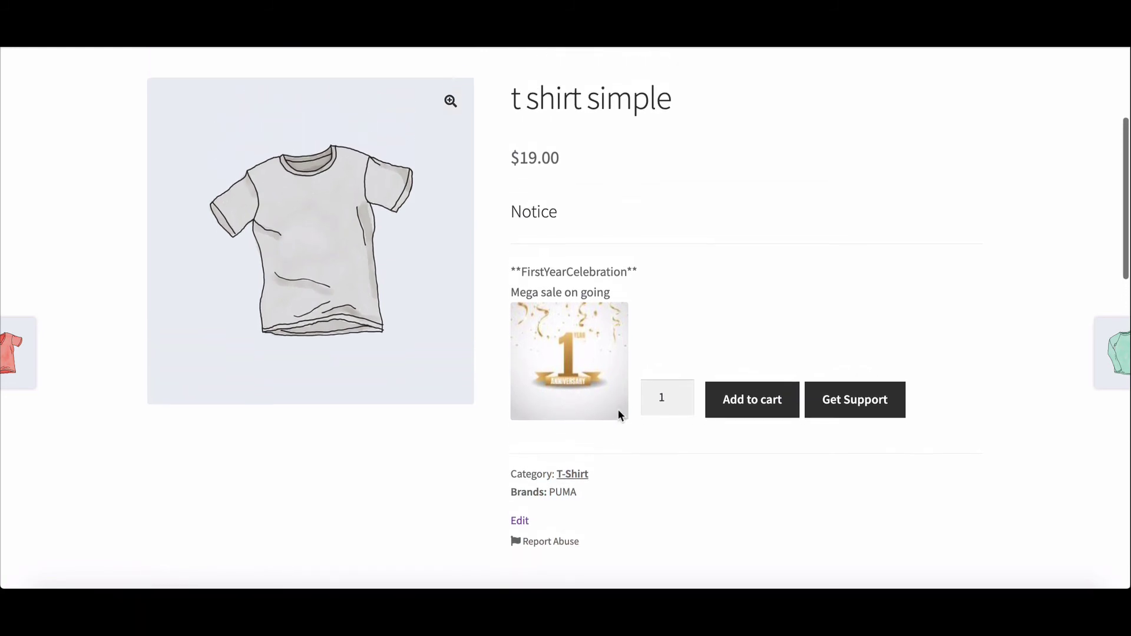
scroll(618, 409, "up", 2)
scroll(618, 409, "up", 3)
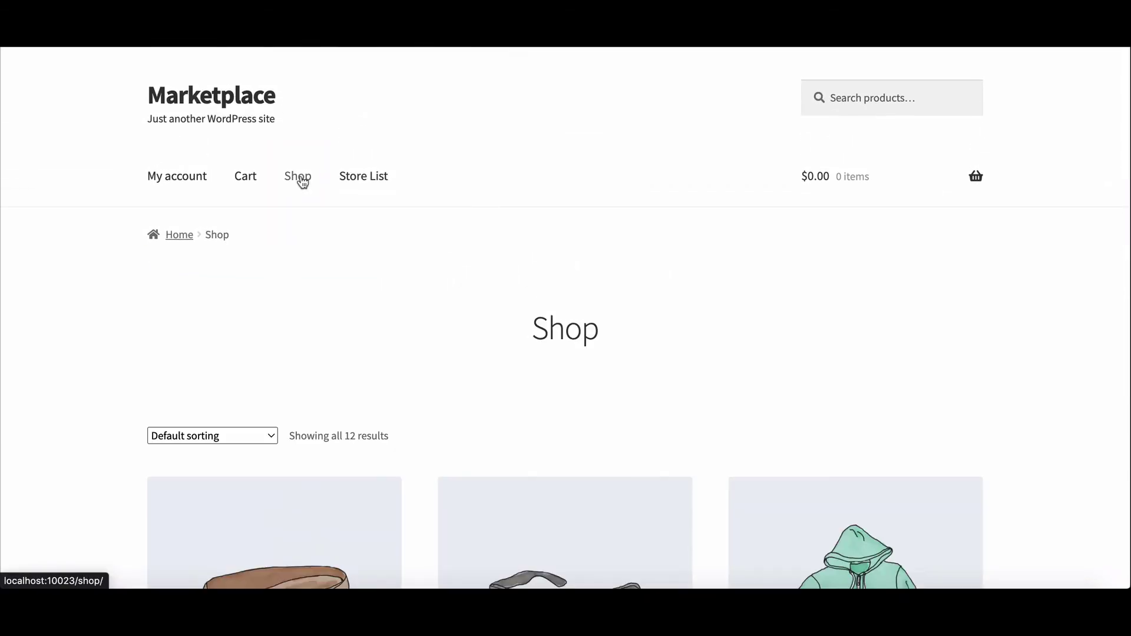
scroll(301, 182, "down", 2)
scroll(301, 181, "down", 1)
scroll(301, 182, "down", 1)
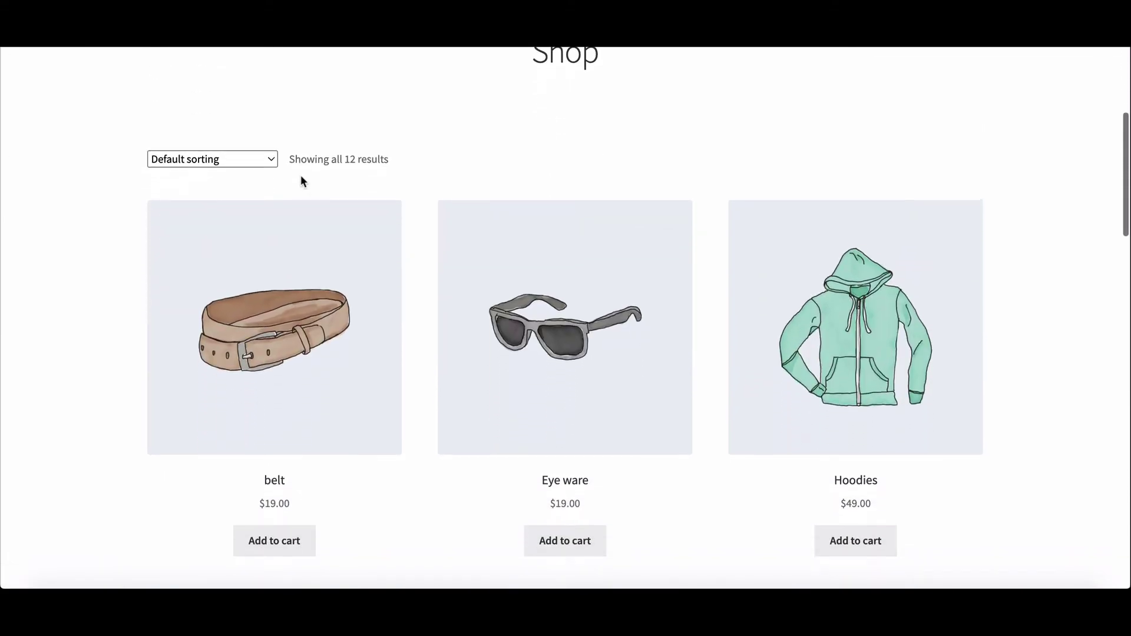
scroll(301, 182, "down", 1)
scroll(300, 177, "down", 2)
scroll(301, 177, "down", 2)
scroll(301, 177, "down", 2)
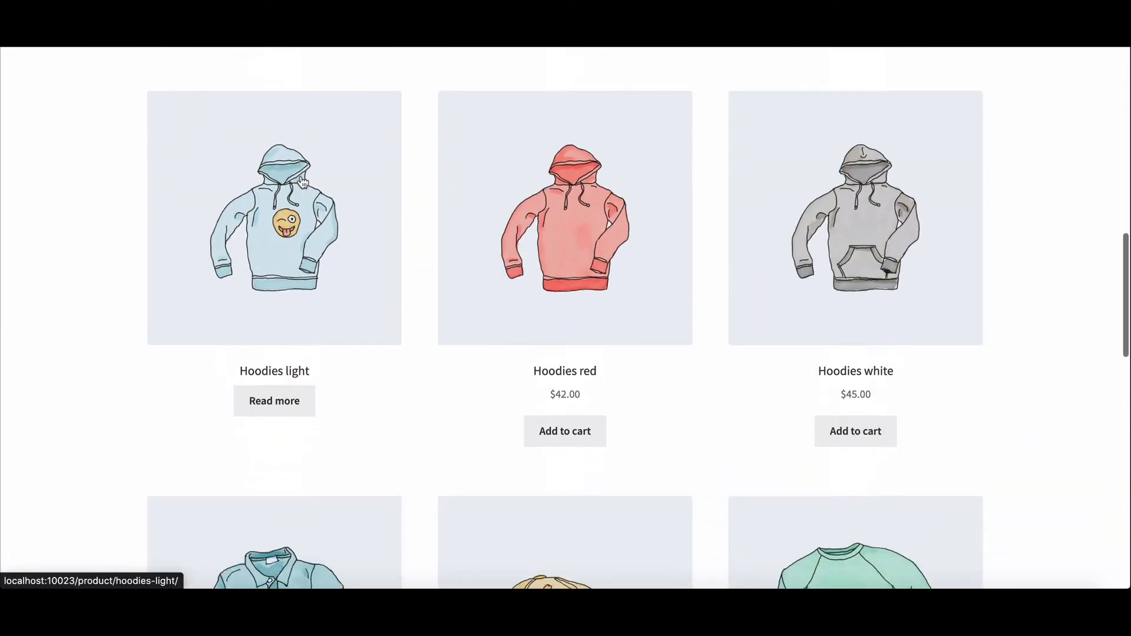